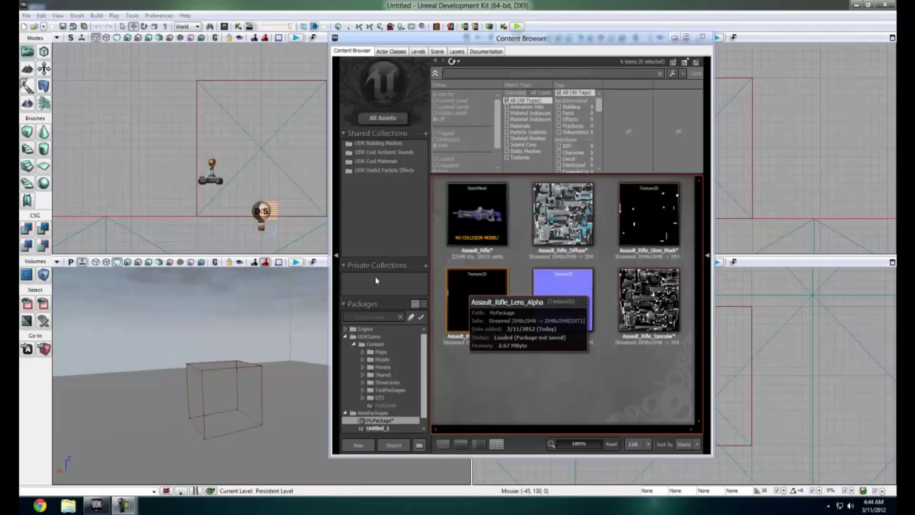
Place the Assault_Rifle static mesh on the floor of the level and raise it above the ground
left_click_drag(243, 347, 50, 393)
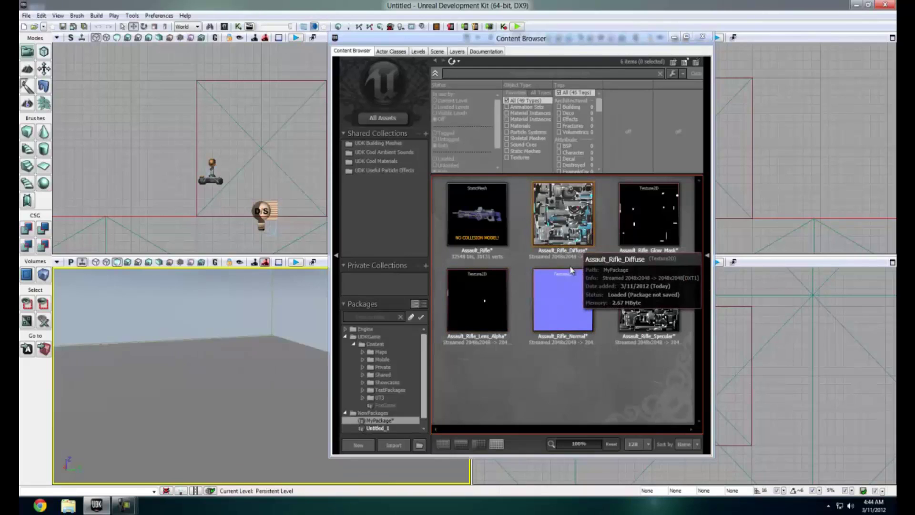
left_click(486, 220)
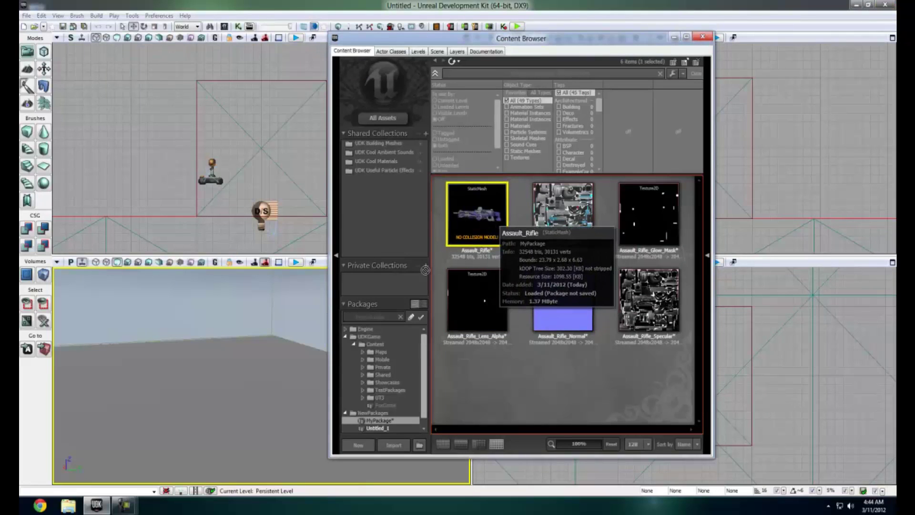
left_click_drag(481, 225, 233, 410)
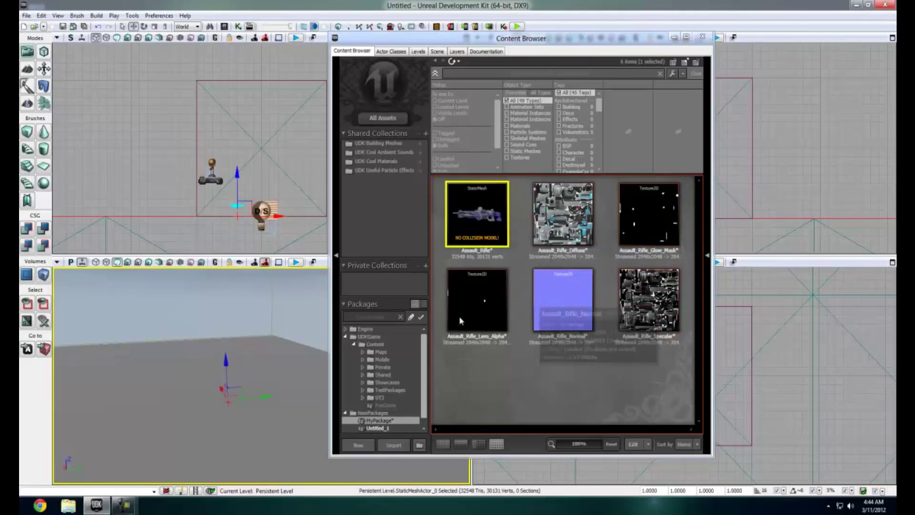
mouse_move(226, 365)
left_mouse_down()
mouse_move(225, 313)
mouse_move(124, 303)
left_mouse_up()
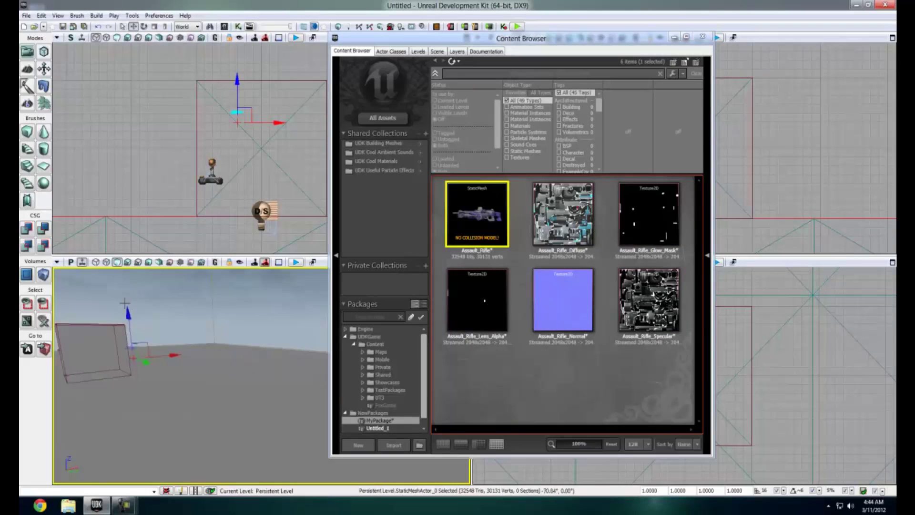
mouse_move(124, 303)
right_mouse_down()
mouse_move(85, 282)
mouse_move(55, 315)
mouse_move(69, 309)
mouse_move(110, 326)
right_mouse_up()
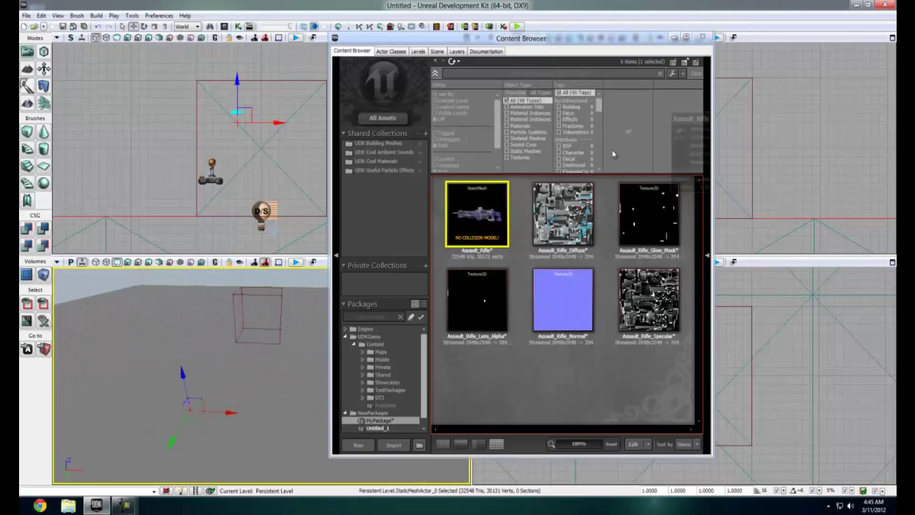
Create a new material named WeaponTexture in MyPackage, alongside the imported rifle textures
mouse_move(577, 208)
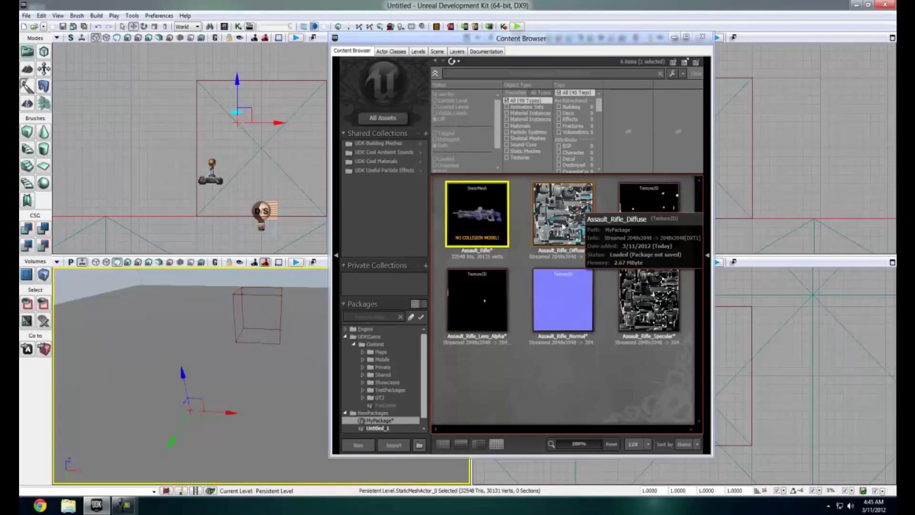
mouse_move(583, 328)
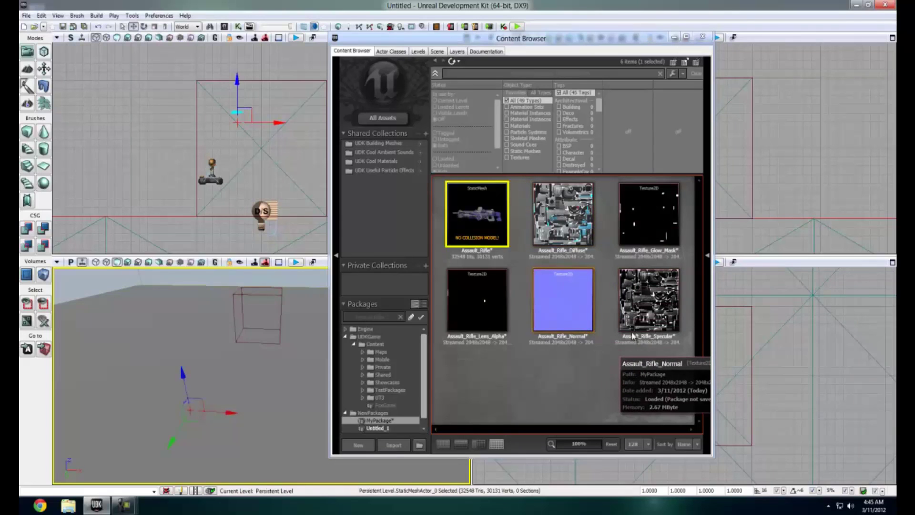
mouse_move(666, 320)
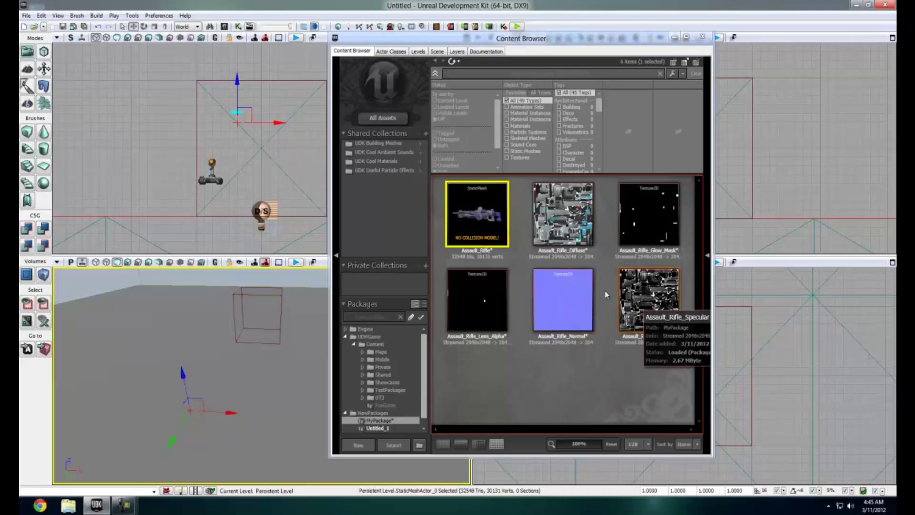
mouse_move(657, 225)
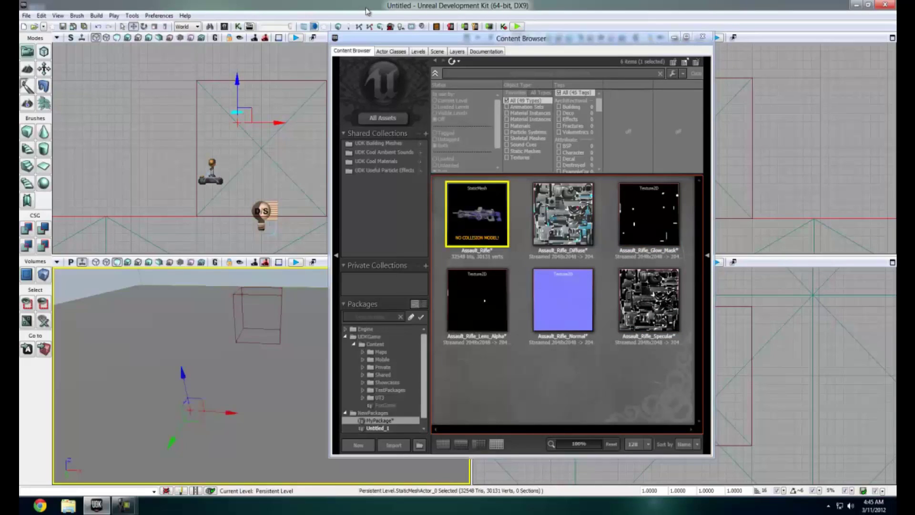
mouse_move(476, 301)
left_click(566, 233)
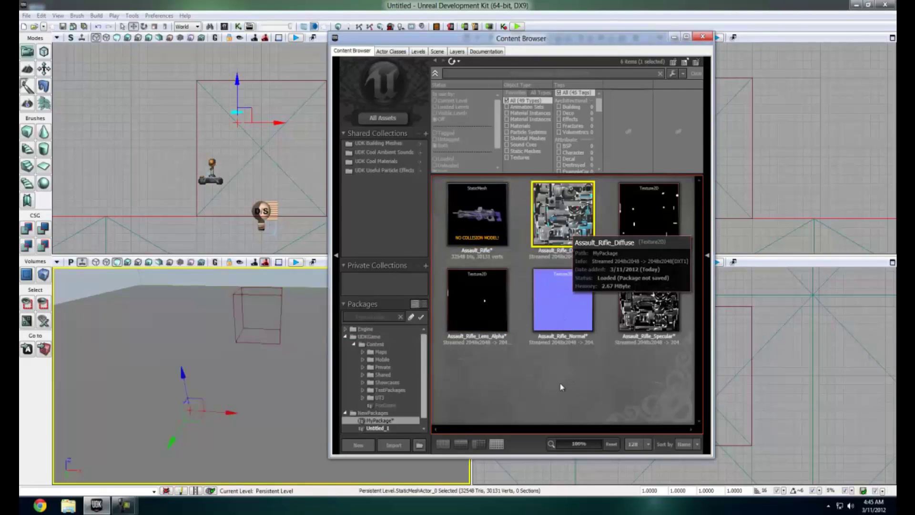
right_click(548, 362)
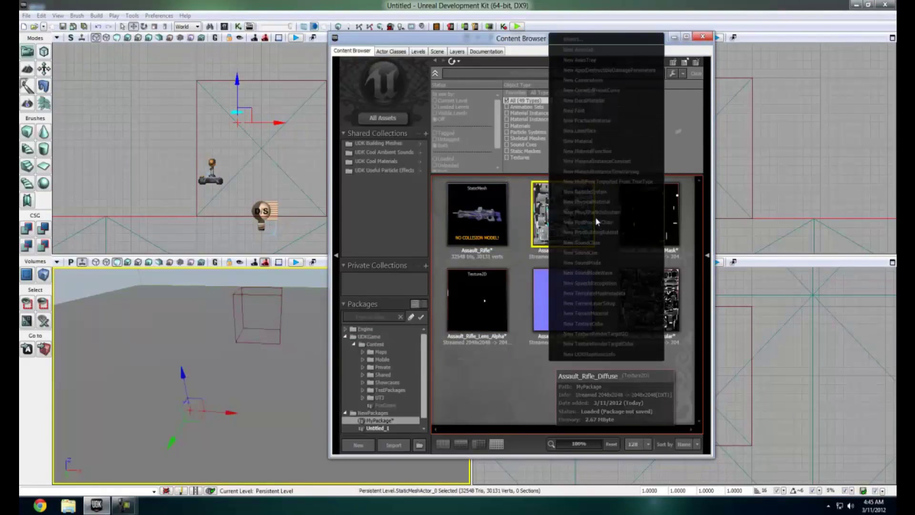
right_click(506, 371)
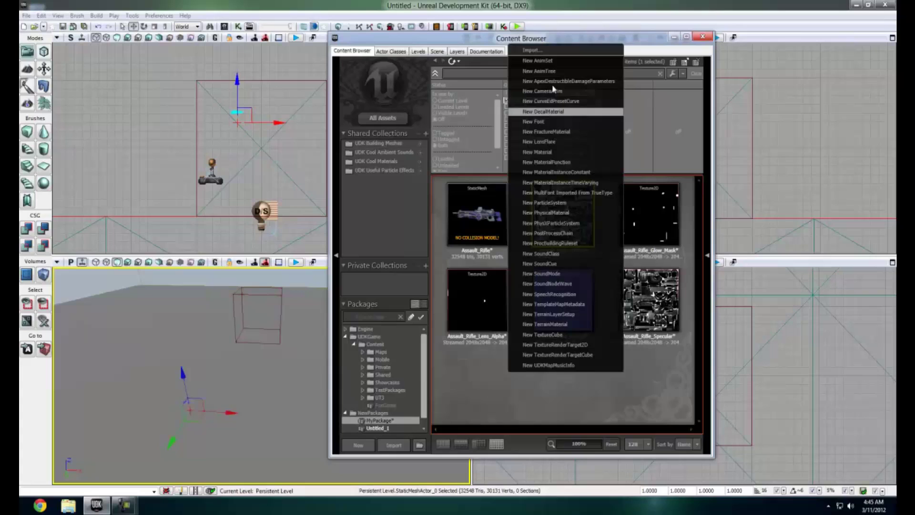
left_click(548, 153)
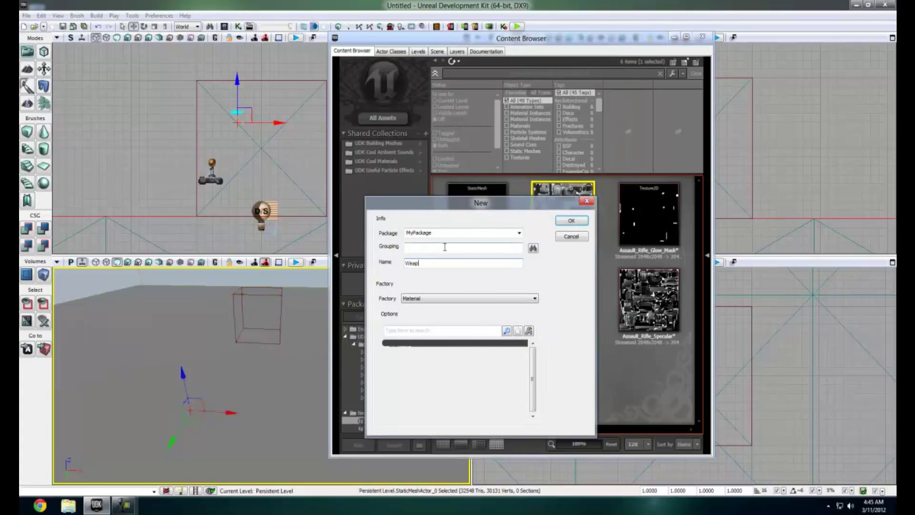
type("WeaponTexture")
key("Return")
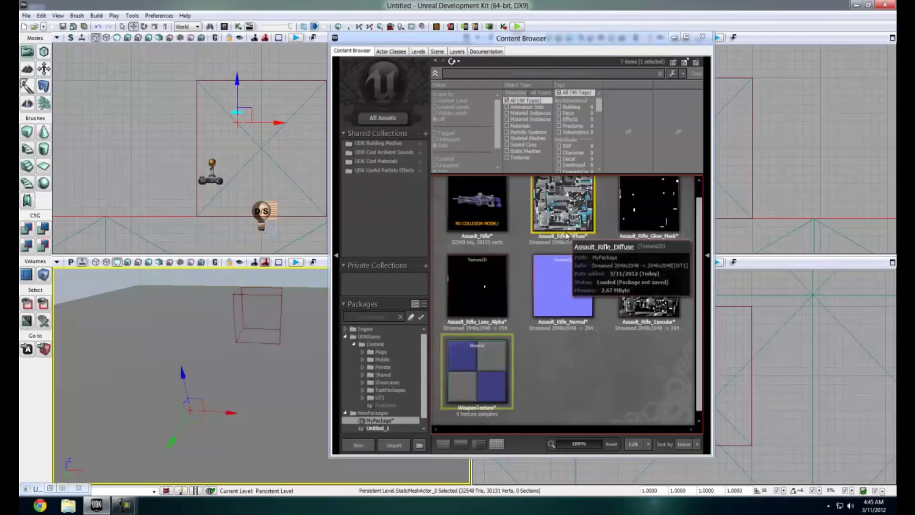
Open the WeaponTexture material in the Material Editor
left_click(484, 357)
right_click(486, 357)
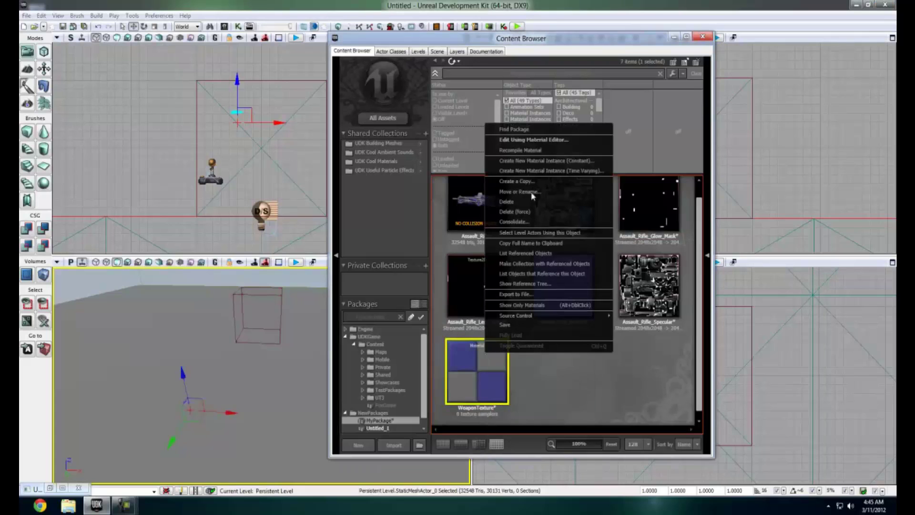
left_click(527, 143)
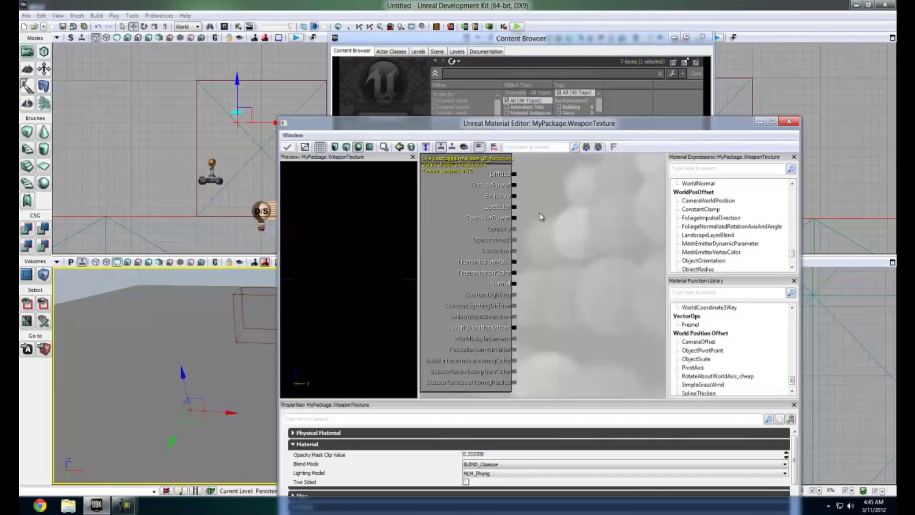
left_click_drag(553, 209, 541, 223)
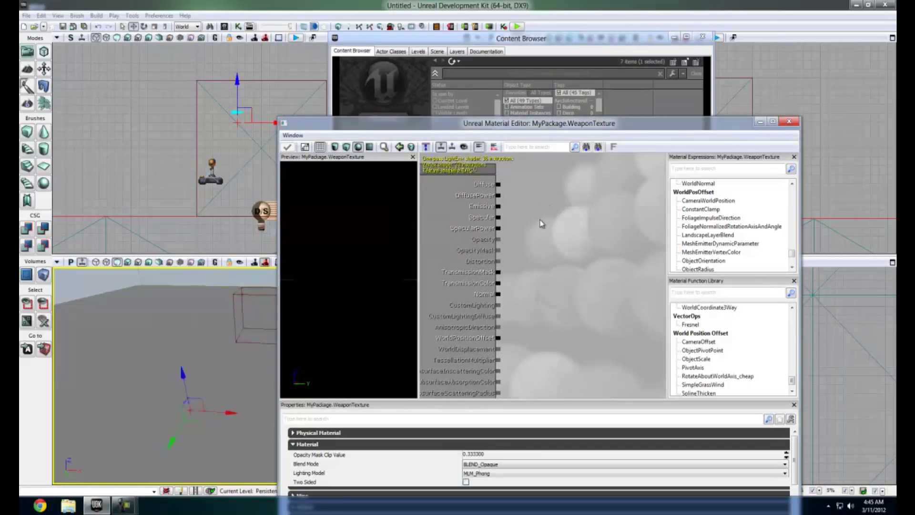
Add three empty Texture Sample nodes to the material graph beside the WeaponTexture inputs
left_click(543, 244)
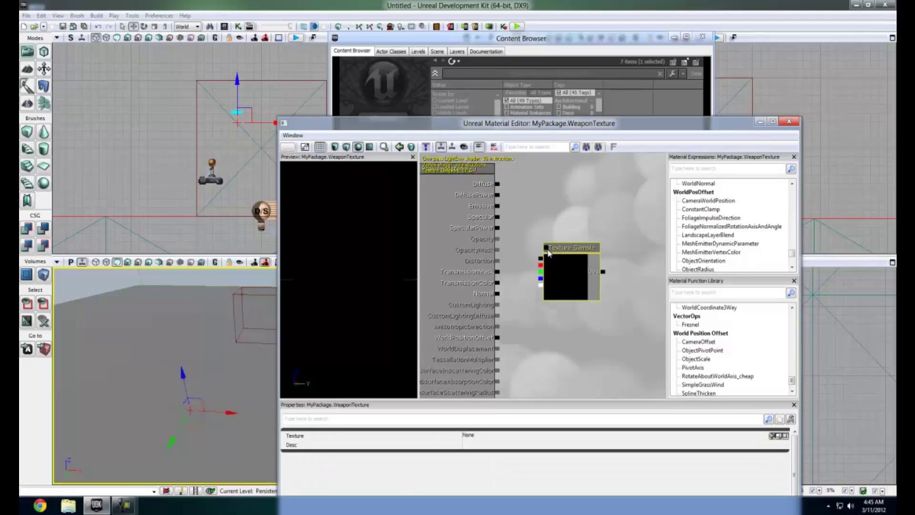
left_click(553, 218)
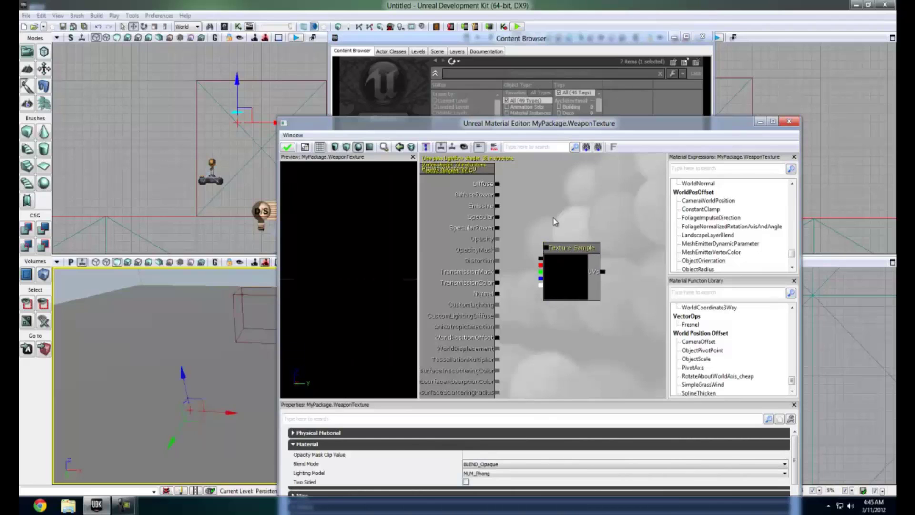
key("ctrl+v")
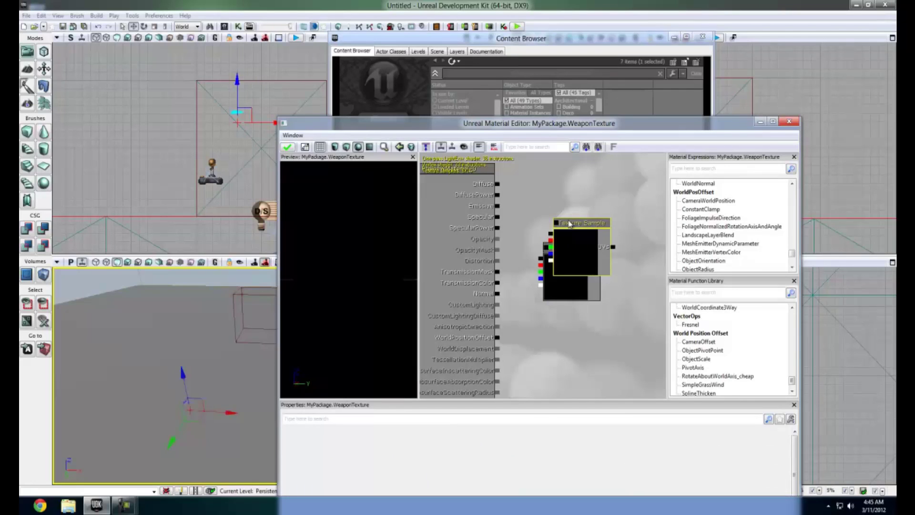
key("ctrl+v")
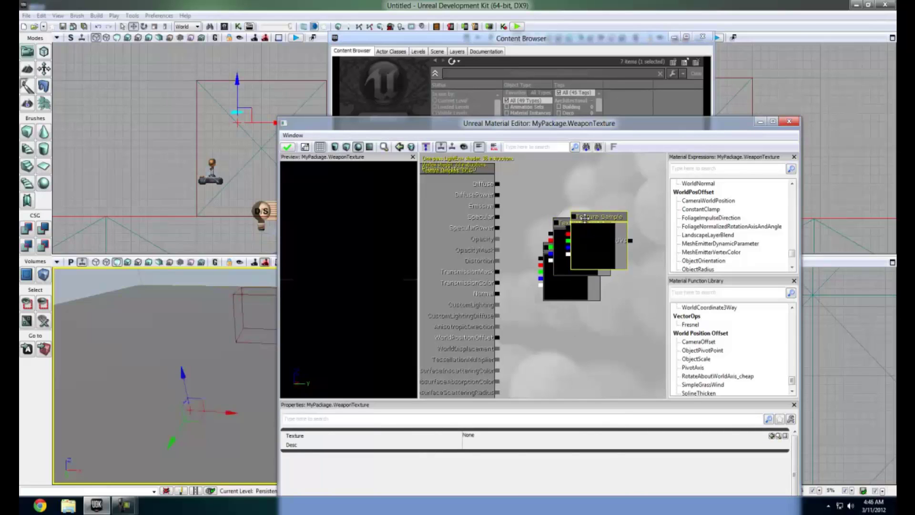
Spread the three overlapping Texture Sample nodes into a vertical column beside the material inputs
left_click_drag(586, 224, 590, 324)
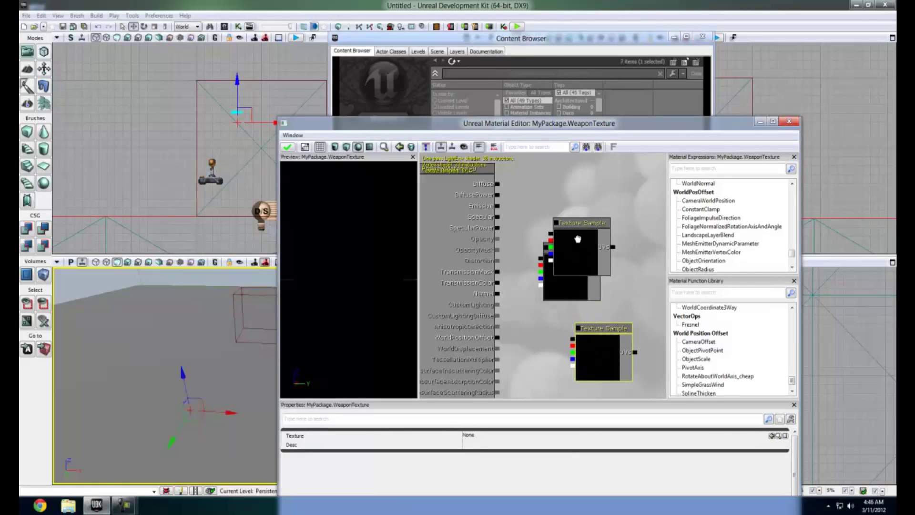
left_click_drag(578, 241, 605, 196)
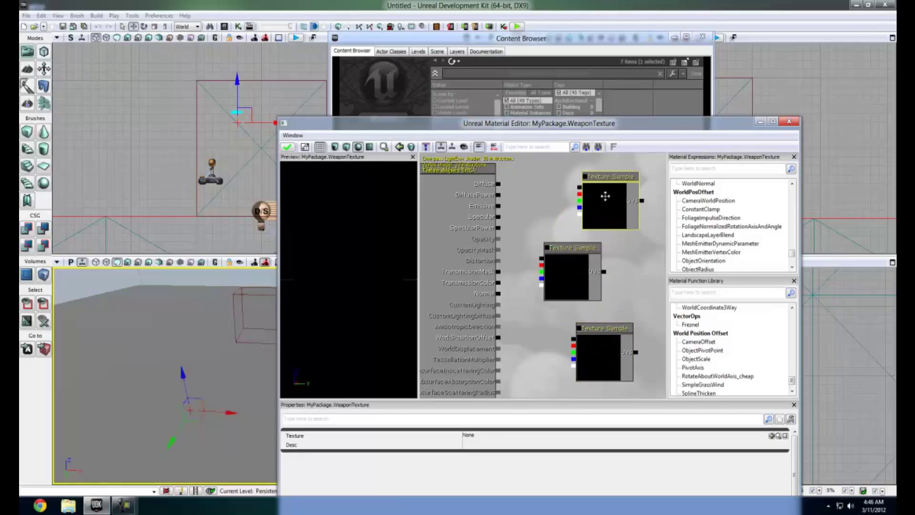
left_click(576, 256, "ctrl")
mouse_move(587, 261)
left_mouse_down()
mouse_move(594, 271)
mouse_move(574, 268)
left_mouse_up()
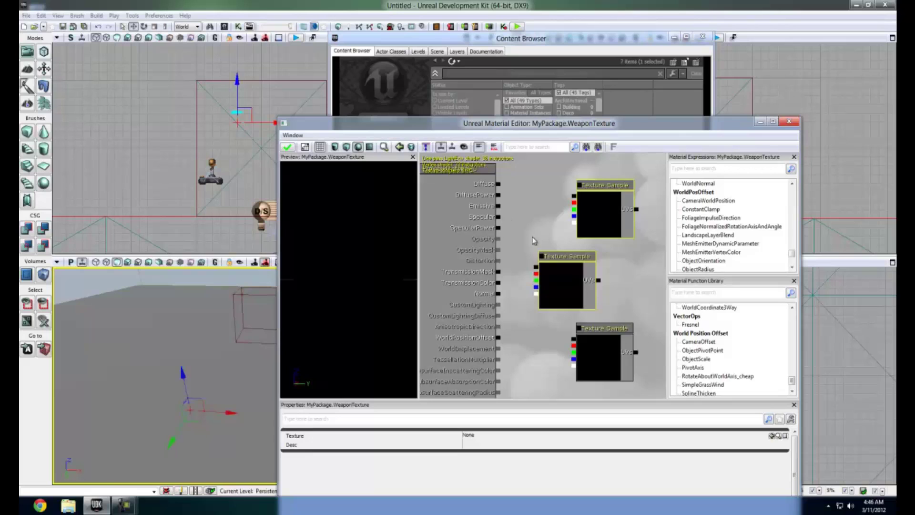
left_click_drag(530, 240, 582, 256)
left_click(561, 258)
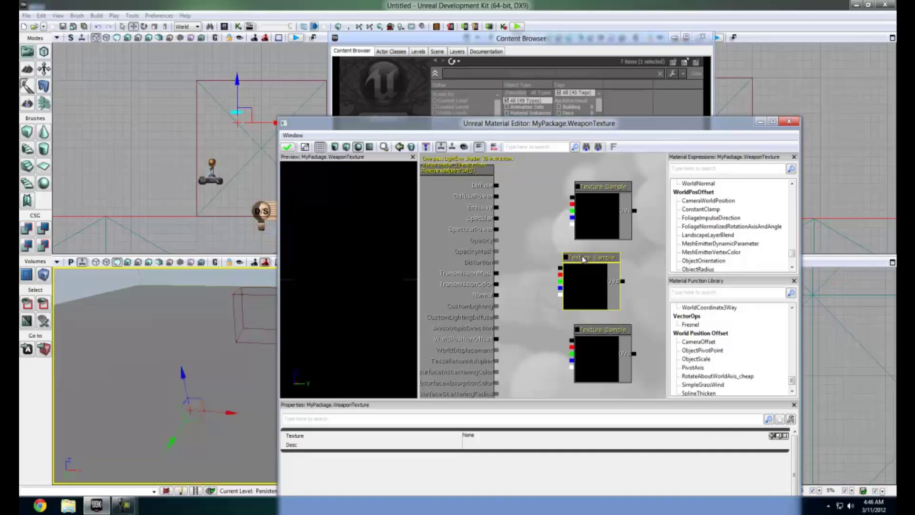
Assign the Assault_Rifle_Diffuse texture to the upper Texture Sample and connect its RGB output to the material's Diffuse input
left_click(613, 188)
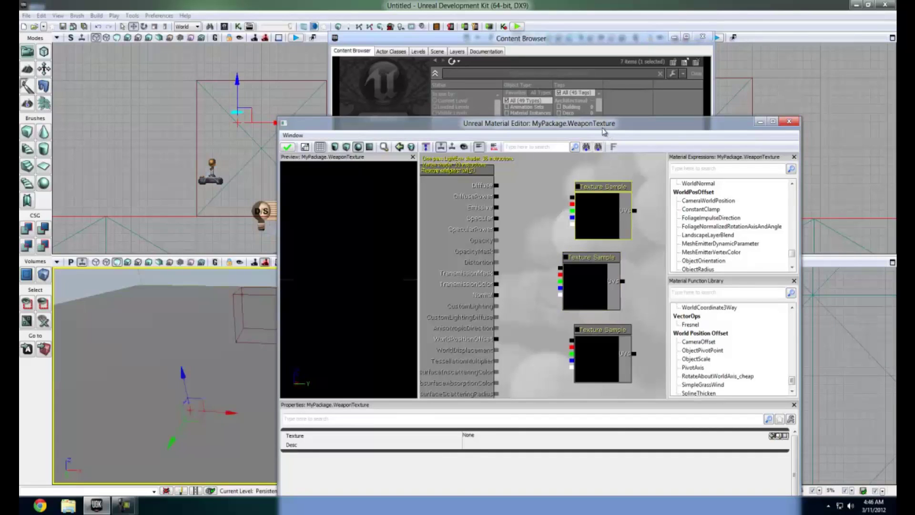
left_click_drag(602, 129, 354, 94)
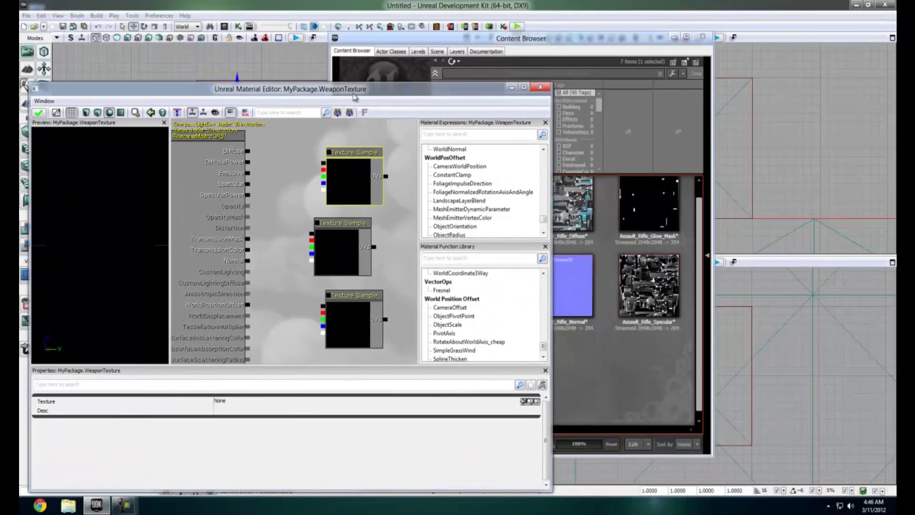
left_click(563, 215)
left_click(303, 192)
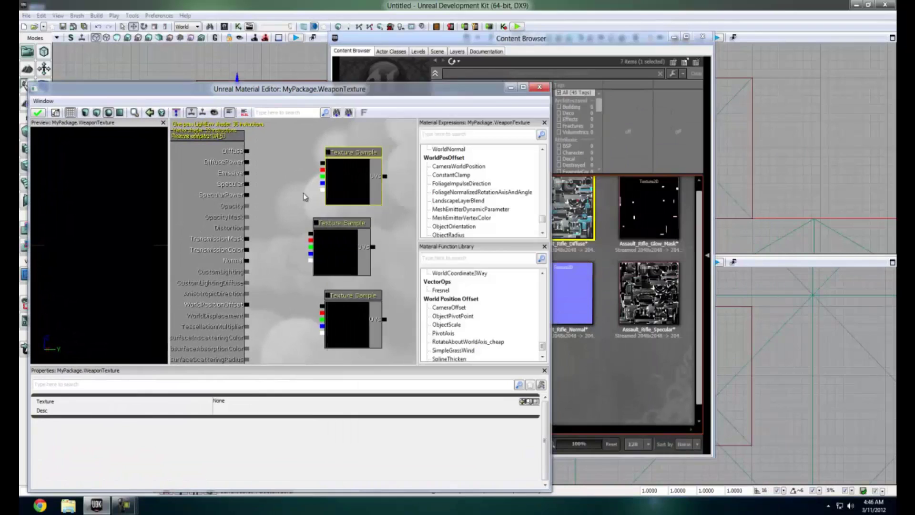
left_click(361, 181)
left_click(262, 160)
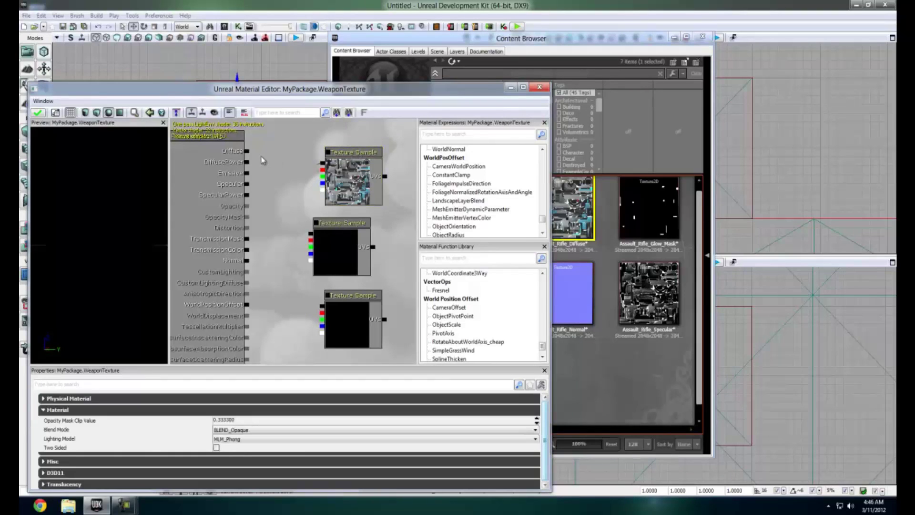
left_click_drag(323, 162, 246, 151)
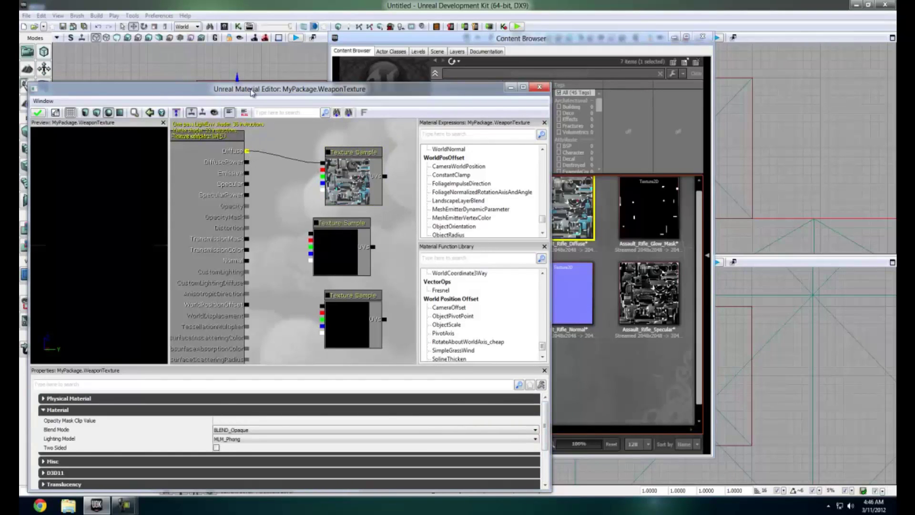
Inspect the Assault_Rifle_Specular texture in its Texture Properties window and close that window
left_click_drag(251, 92, 269, 75)
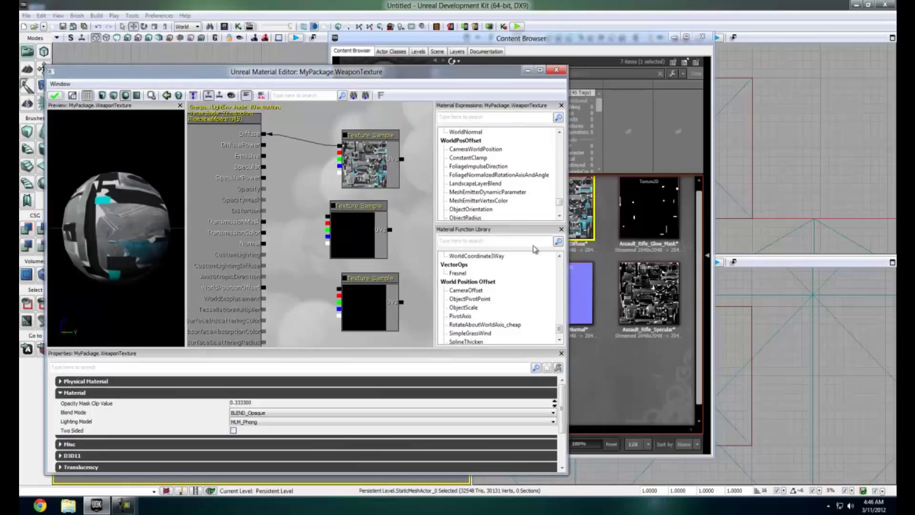
left_click(626, 286)
left_click(660, 301)
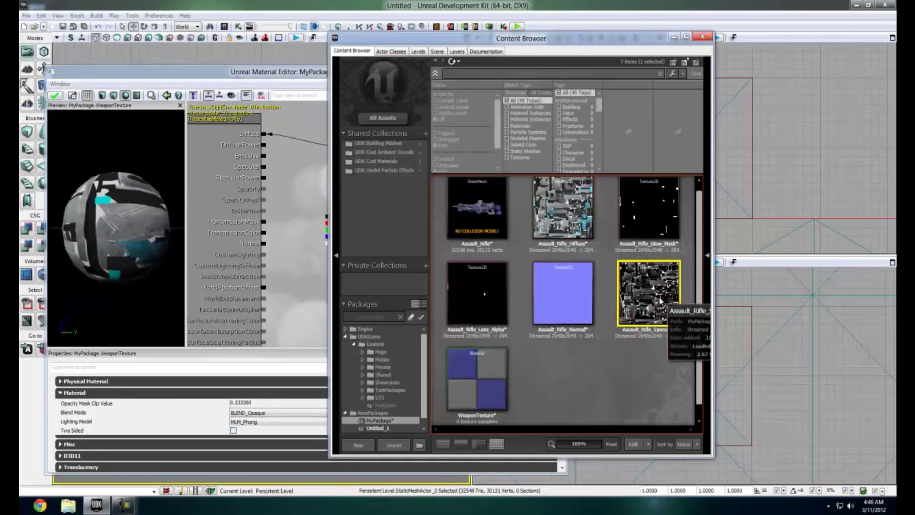
double_click(648, 296)
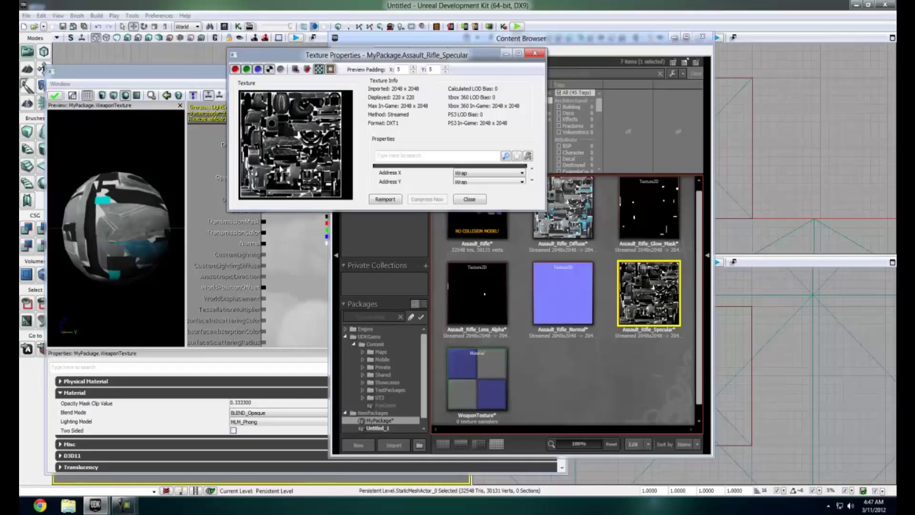
left_click(469, 200)
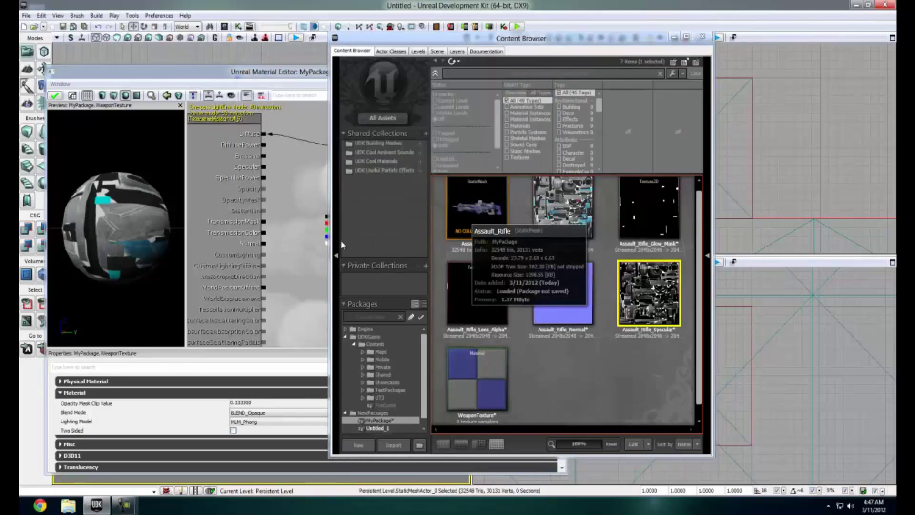
Assign the Assault_Rifle_Specular texture to the middle Texture Sample and connect its RGB output to the material's Specular input
left_click(301, 250)
left_click(349, 241)
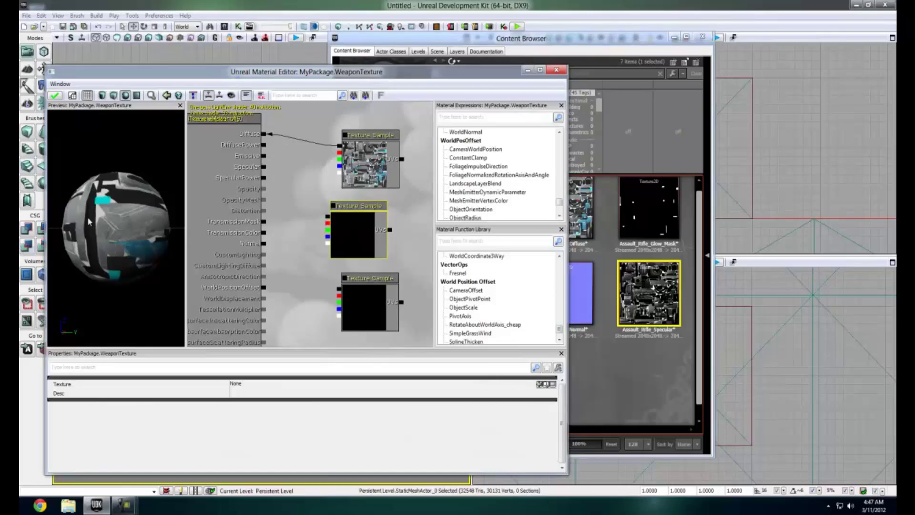
left_click(270, 387)
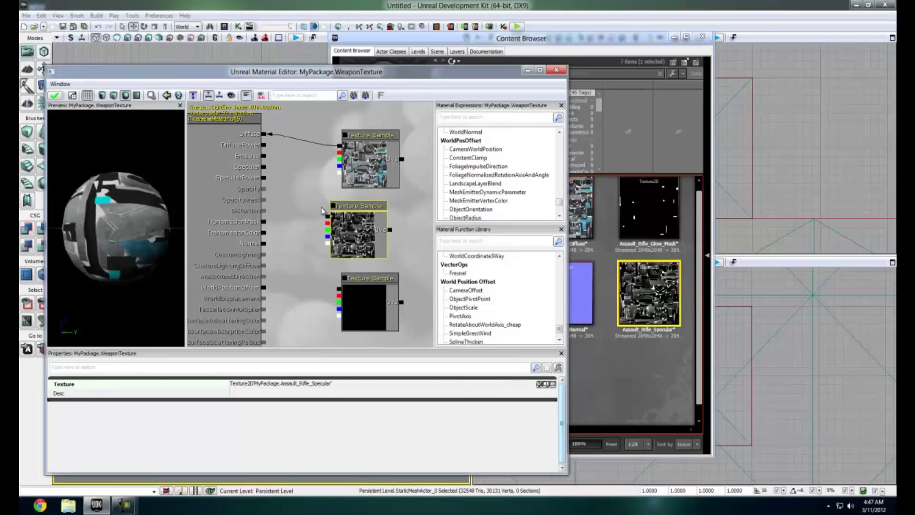
left_click_drag(329, 218, 268, 170)
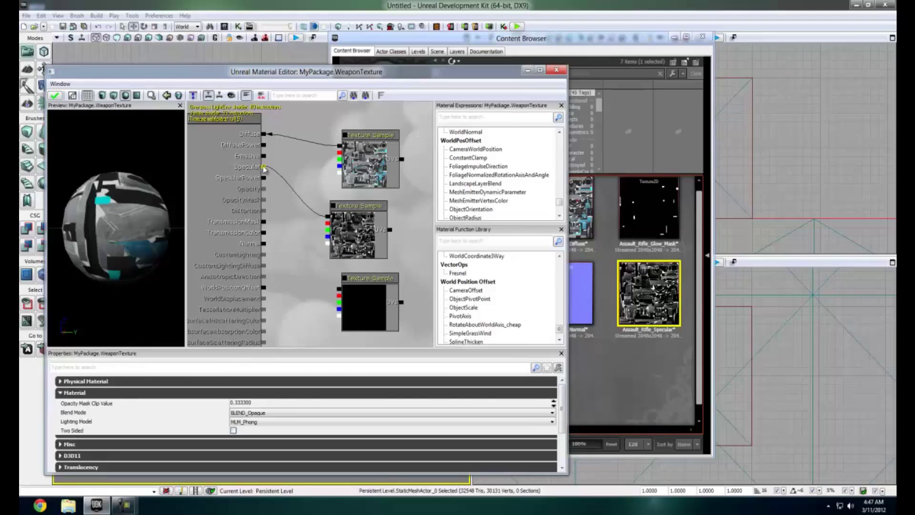
left_click_drag(262, 165, 263, 167)
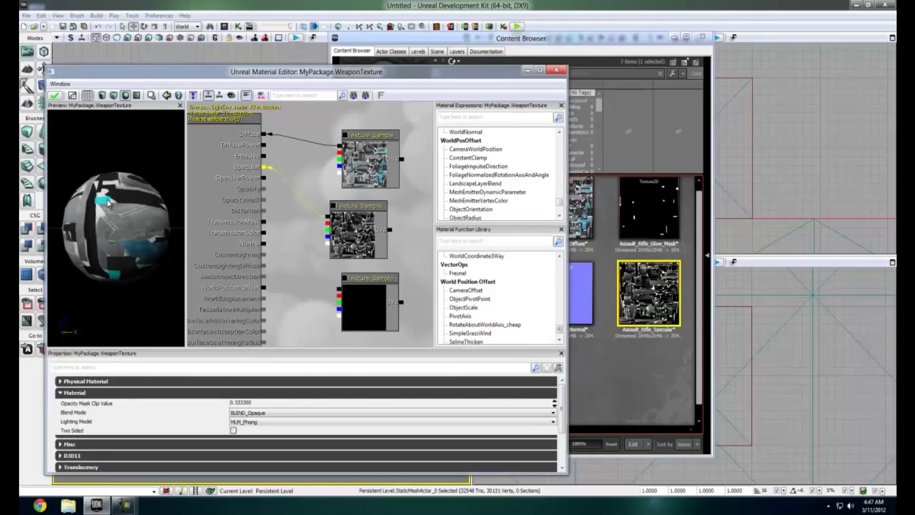
Break all links of the specular Texture Sample and shift the node away from the material inputs to make room
left_click_drag(109, 221, 185, 70)
left_click_drag(279, 75, 470, 62)
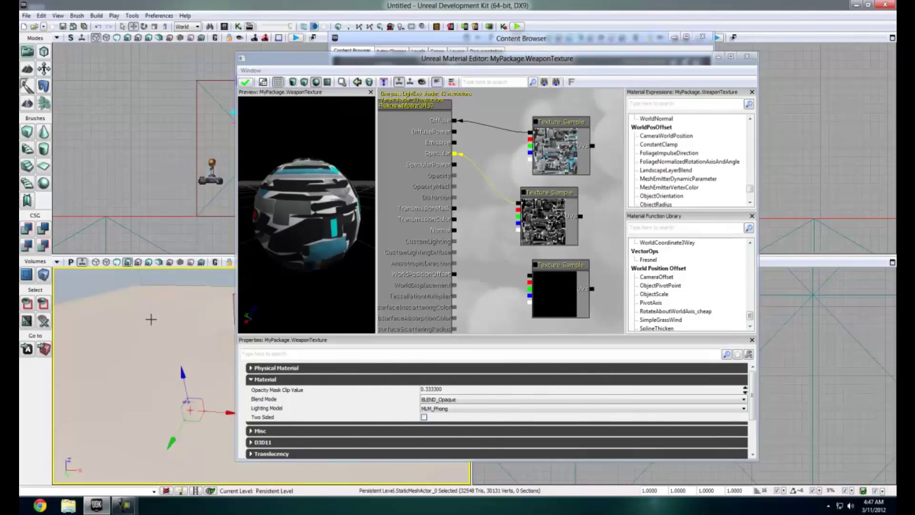
right_click_drag(151, 318, 188, 294)
left_click_drag(188, 294, 188, 267)
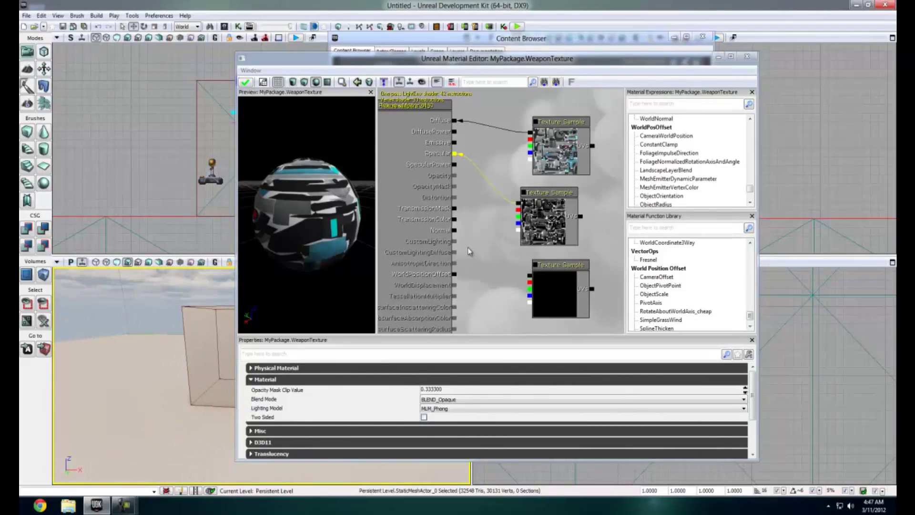
left_click(565, 214)
right_click(548, 193)
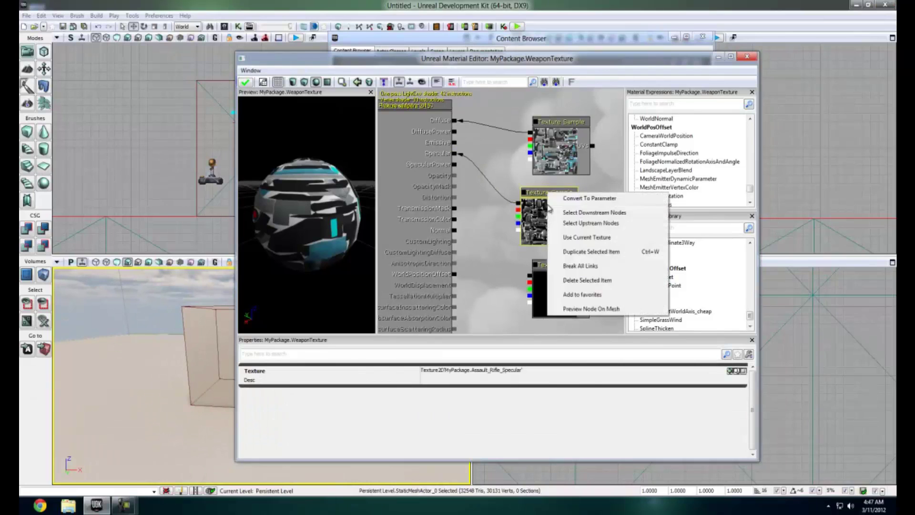
left_click(585, 268)
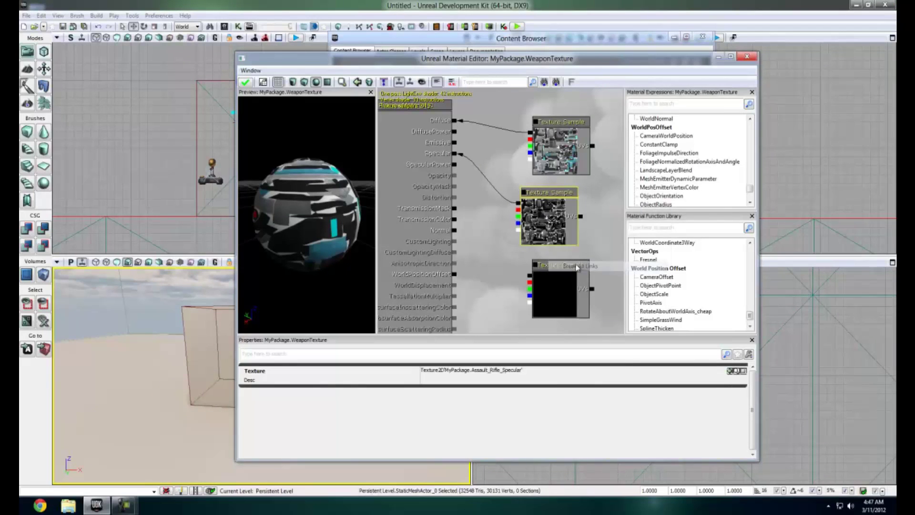
left_click(493, 178)
left_click(545, 195)
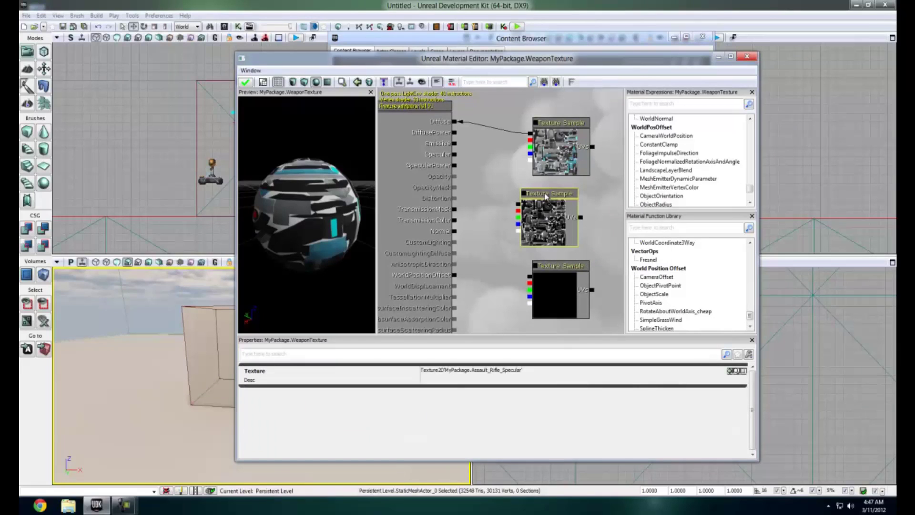
left_click_drag(555, 208, 591, 206)
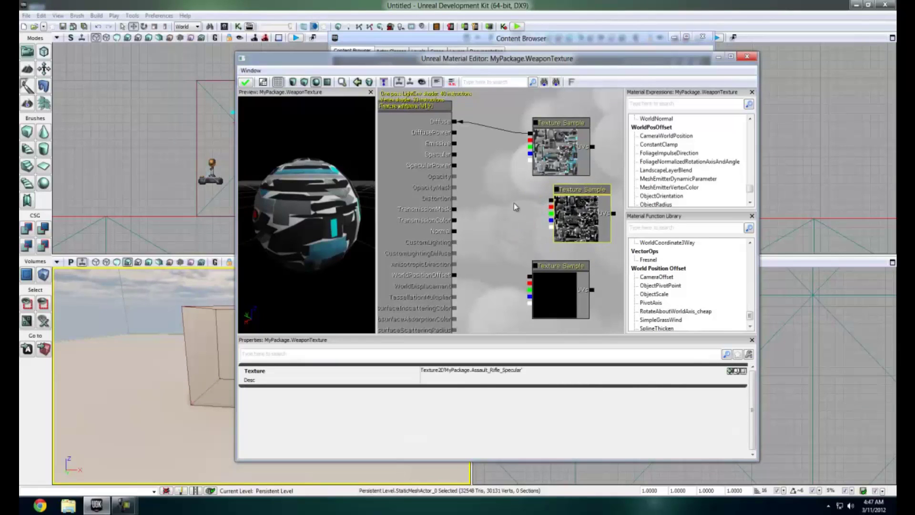
Add a Constant node to the graph between the material inputs and the specular Texture Sample
left_click(513, 203)
right_click(478, 184)
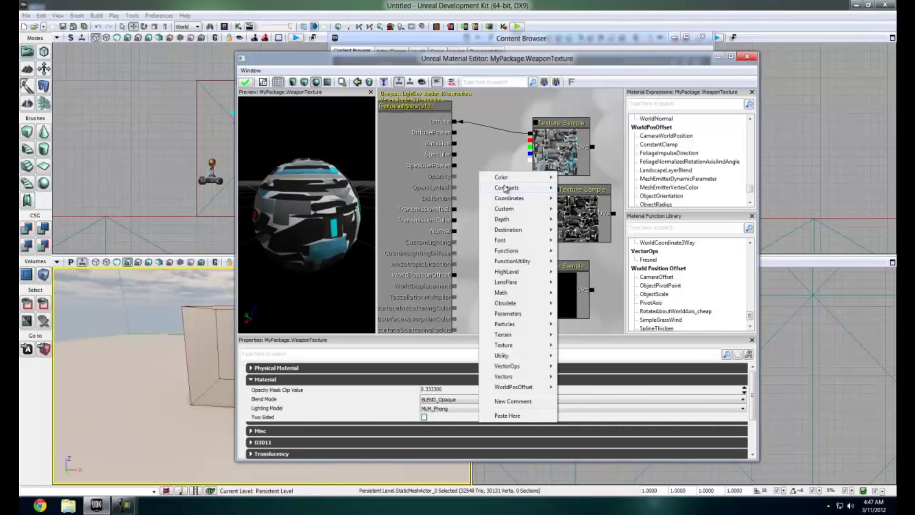
mouse_move(510, 193)
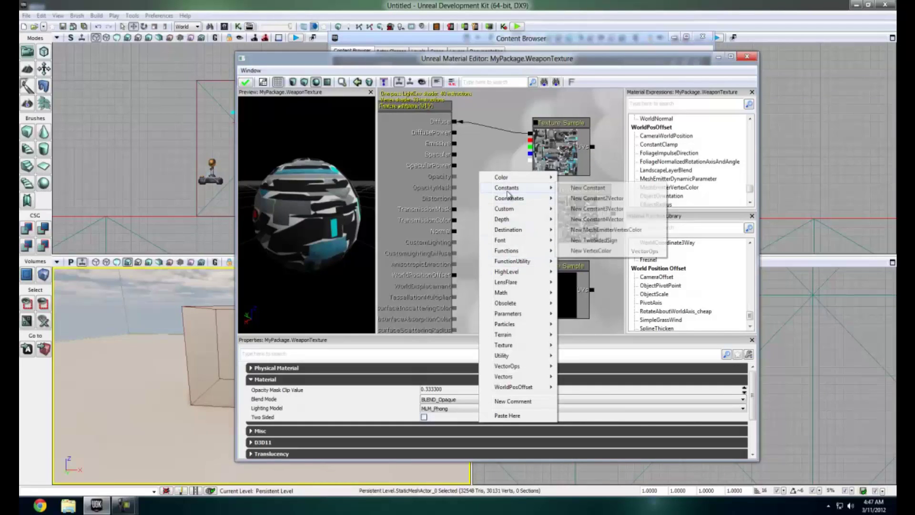
left_click(577, 188)
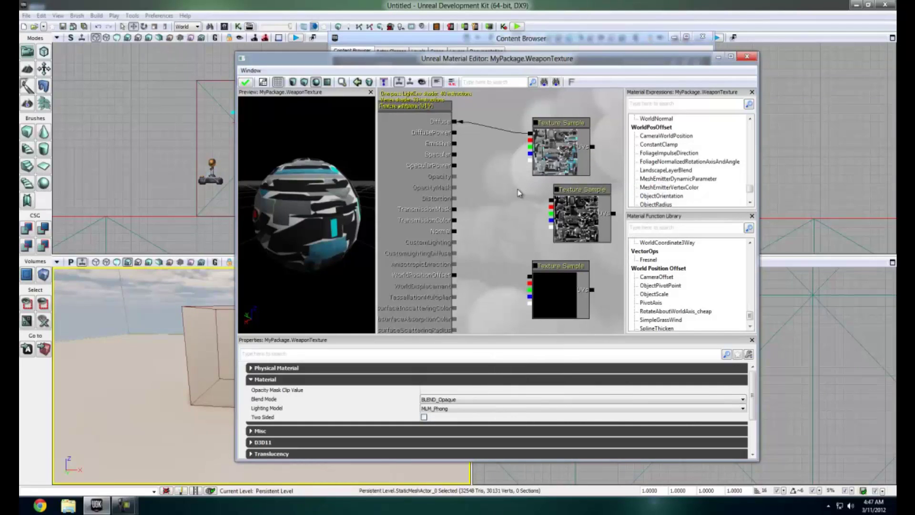
left_click(491, 178)
right_click(489, 163)
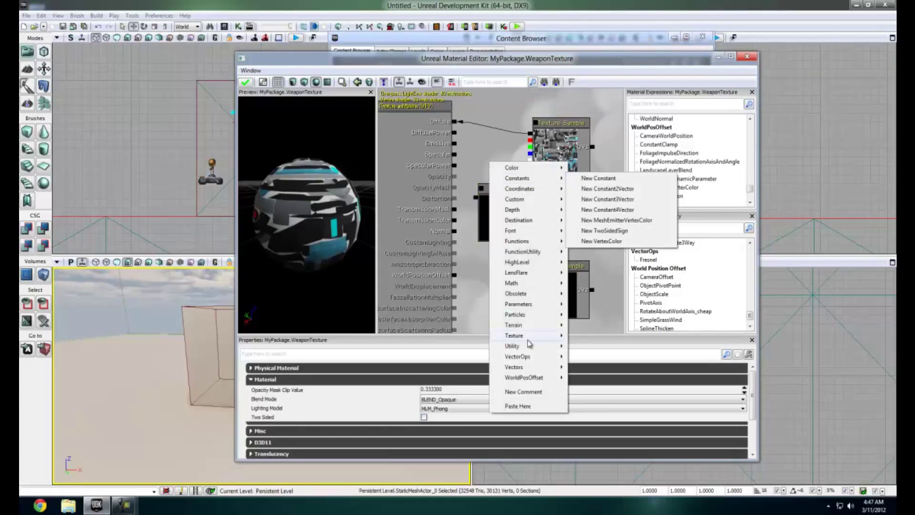
mouse_move(522, 286)
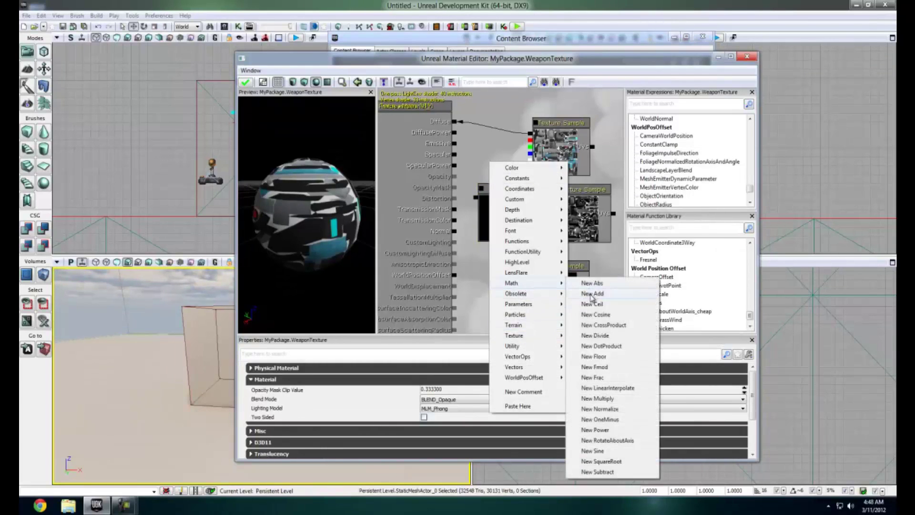
left_click(591, 296)
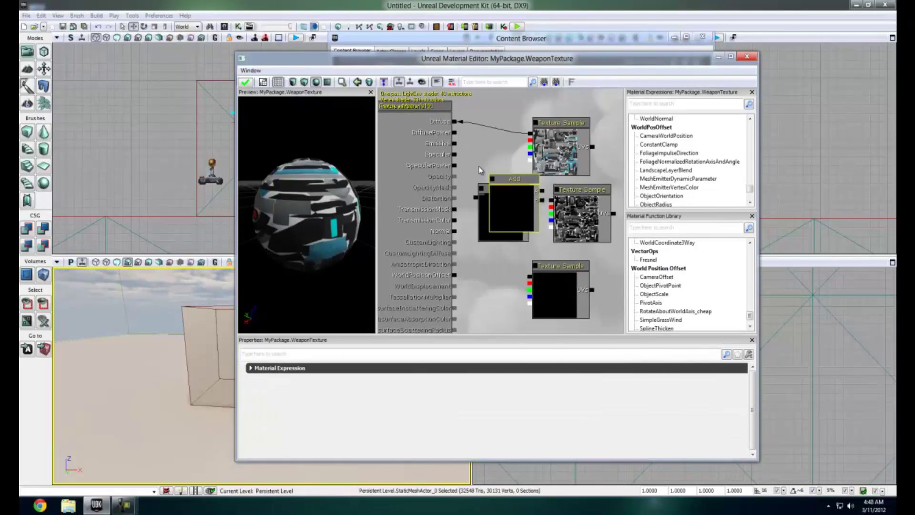
Add a Multiply node beside the specular Texture Sample and connect its output to the material's Specular input
right_click(479, 170)
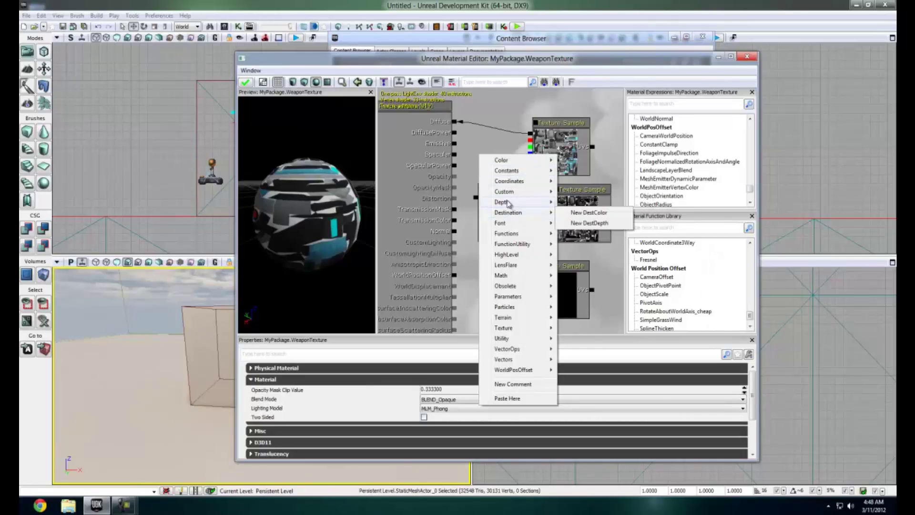
mouse_move(515, 279)
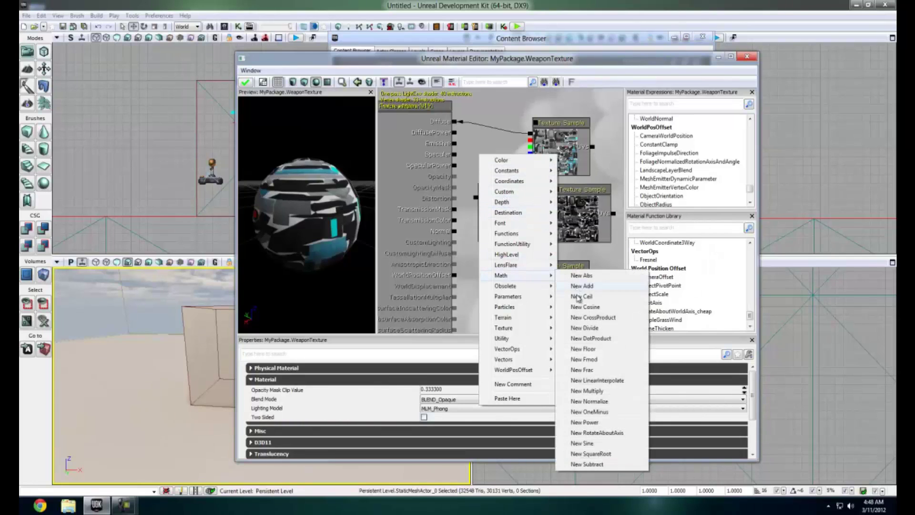
left_click(600, 390)
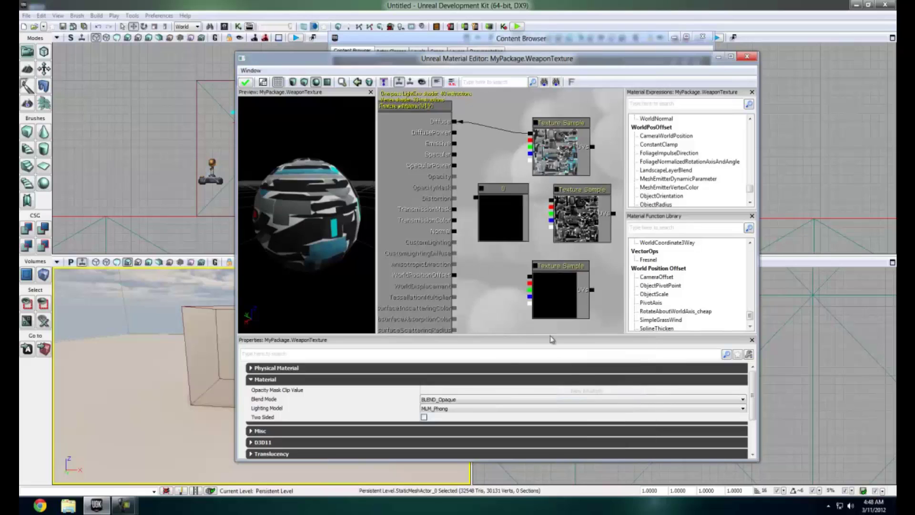
left_click(461, 163)
left_click_drag(457, 157, 475, 187)
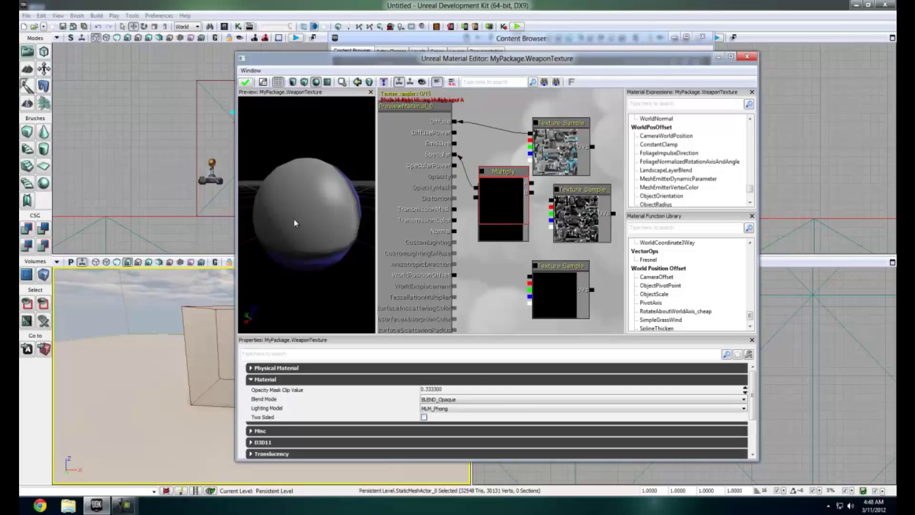
Move the Constant below the Multiply node, then connect the specular texture's RGB output to input A and the Constant to input B
left_click_drag(294, 222, 266, 235)
left_click_drag(520, 241, 513, 296)
left_click(548, 195)
left_click_drag(548, 195, 532, 184)
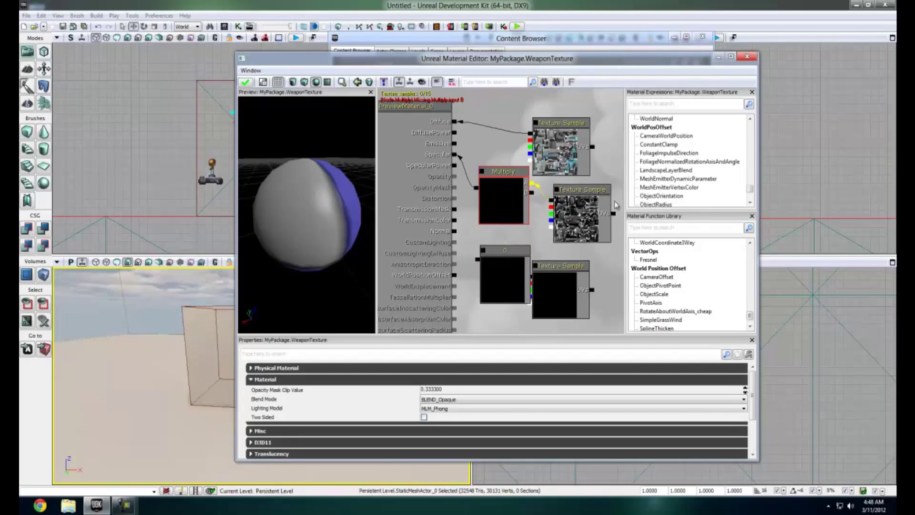
left_click(597, 199)
left_click(519, 259)
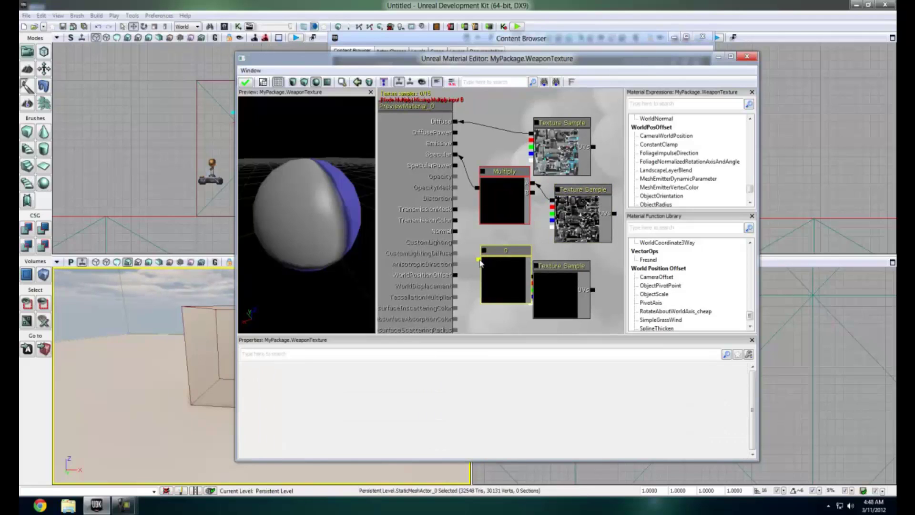
left_click_drag(478, 258, 537, 197)
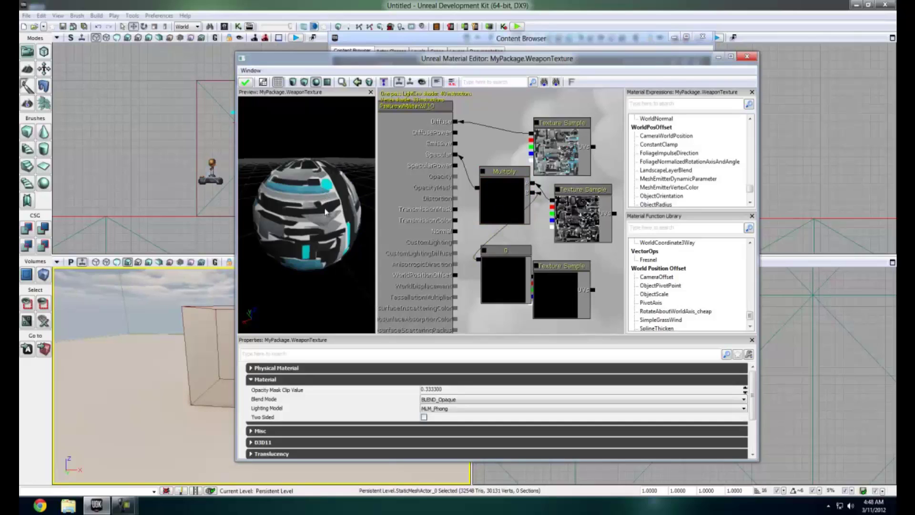
Reposition and enlarge the Material Editor window to widen the graph area
left_click_drag(325, 212, 333, 192)
left_click(502, 274)
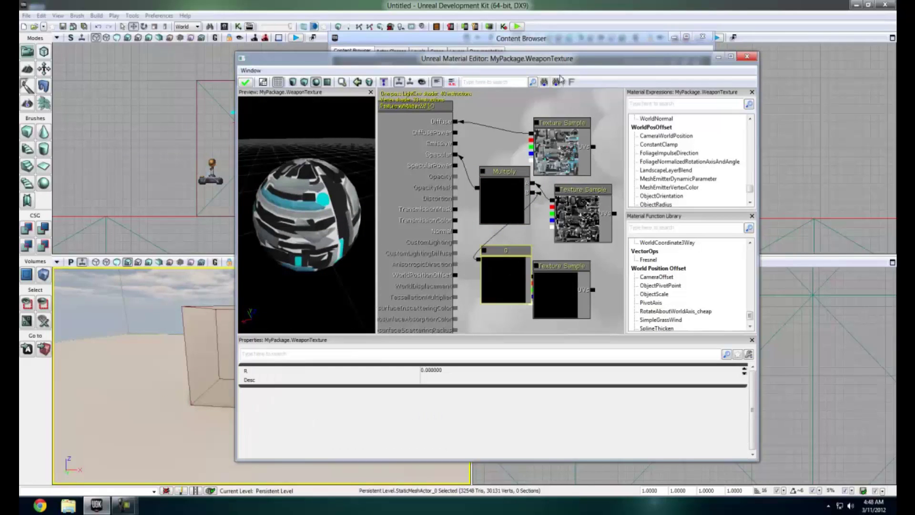
left_click_drag(509, 61, 386, 55)
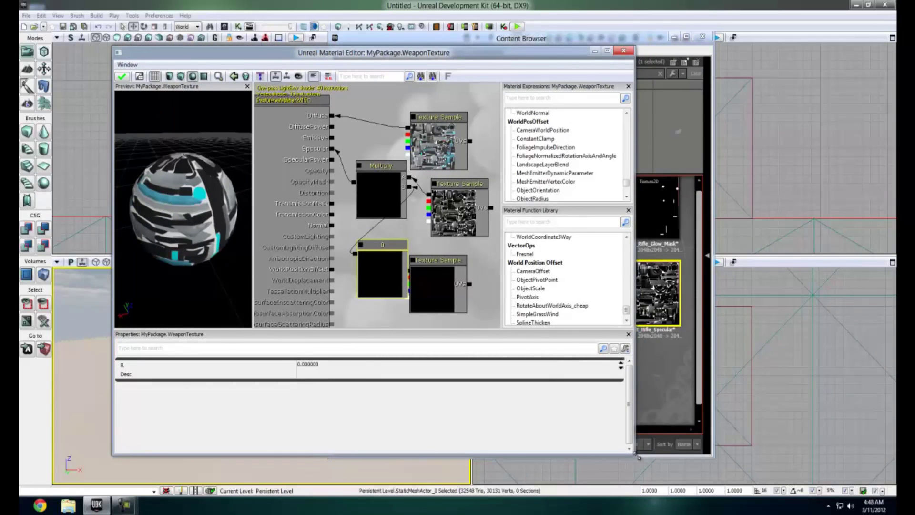
left_click_drag(637, 457, 809, 470)
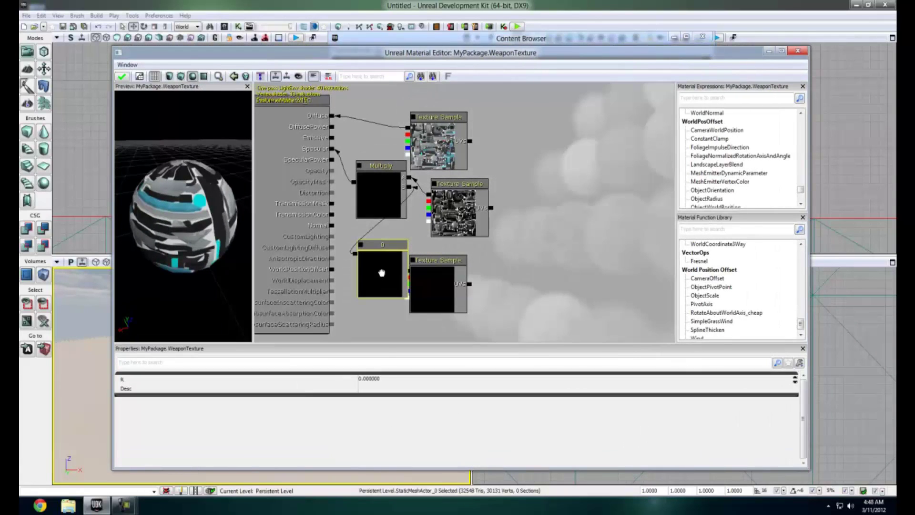
Try R values of 5 and 200 for the Constant and check the preview sphere's shine from several angles
left_click(384, 379)
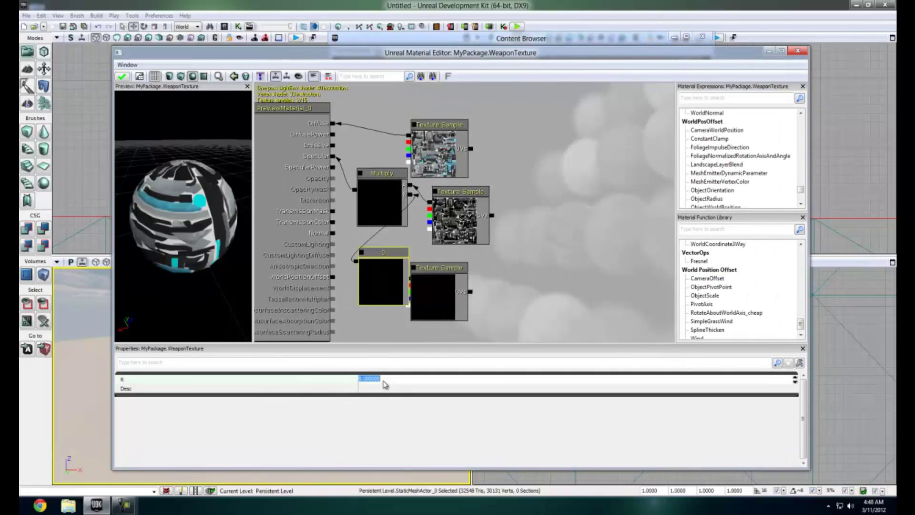
type("5")
key("Return")
left_click_drag(190, 190, 320, 349)
left_click(374, 380)
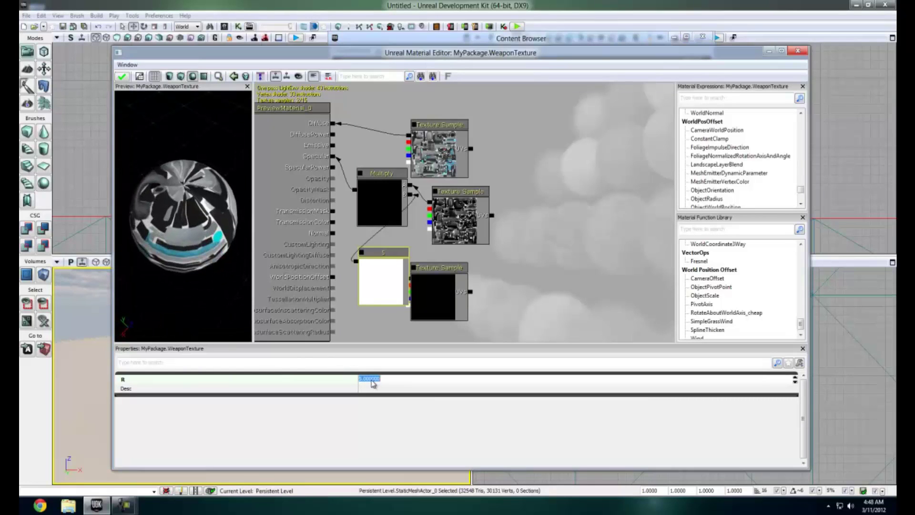
type("200")
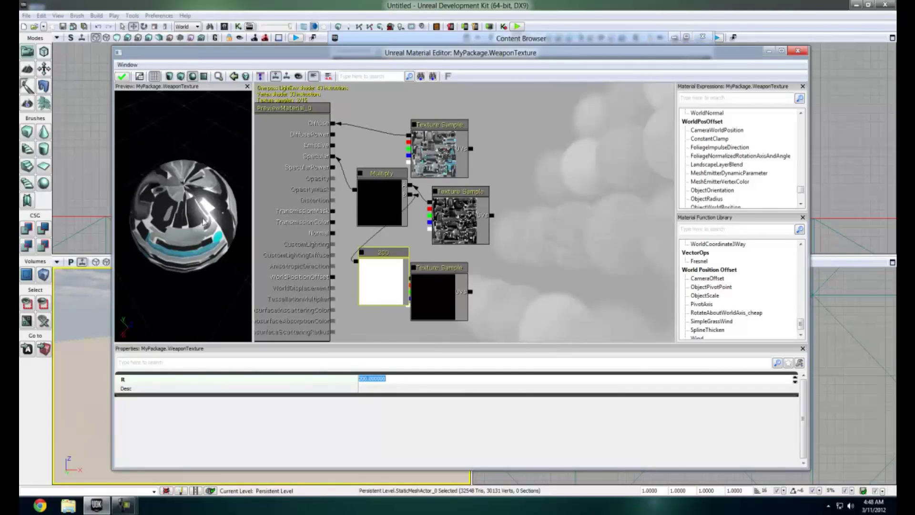
left_click_drag(204, 222, 322, 341)
Set the Constant's R value to 1000 and check the specular highlight on the preview sphere
left_click(384, 379)
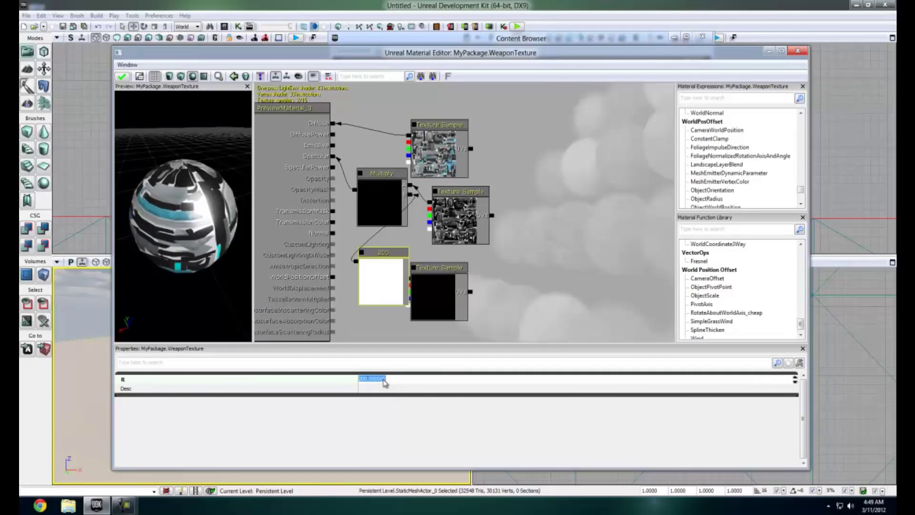
type("1000")
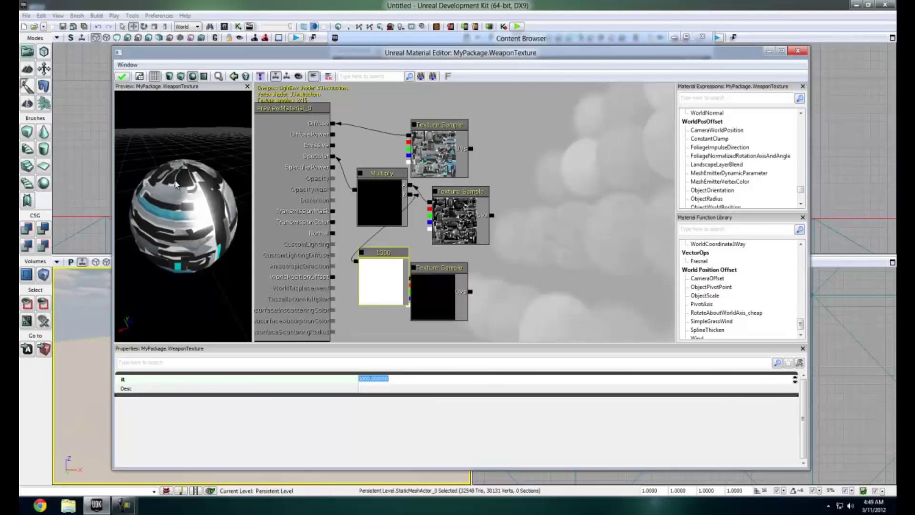
left_click_drag(176, 185, 299, 197)
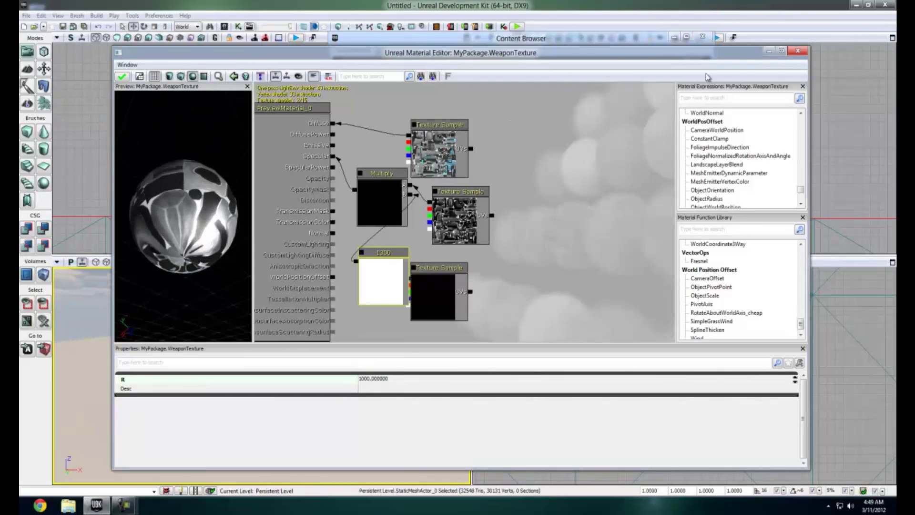
Move the specular Texture Sample farther from the Multiply node and place the Constant between them
left_click_drag(438, 278, 427, 275)
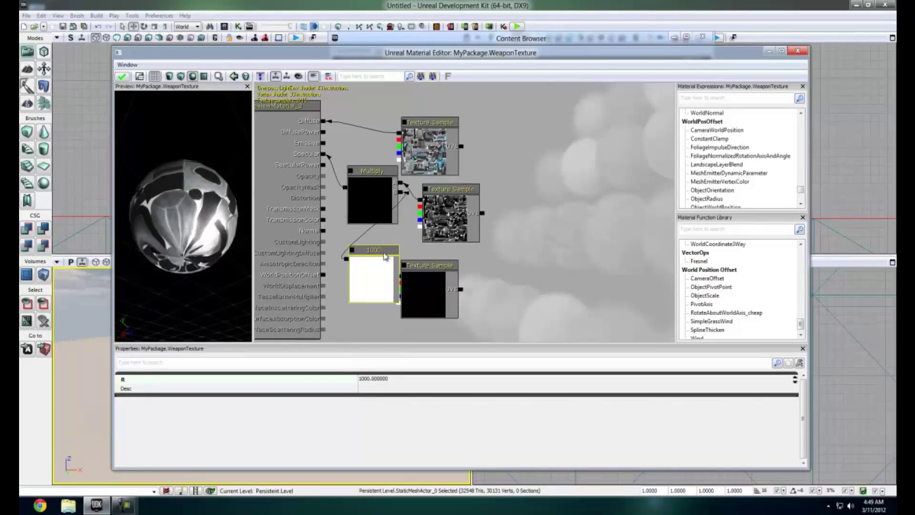
left_click(454, 218)
left_click_drag(454, 218, 512, 194)
left_click_drag(377, 274, 490, 193)
Assign the Assault_Rifle_Normal texture to the empty Texture Sample and connect that node to the material's Normal input
left_click_drag(510, 53, 217, 113)
left_click(531, 311)
left_click(564, 295)
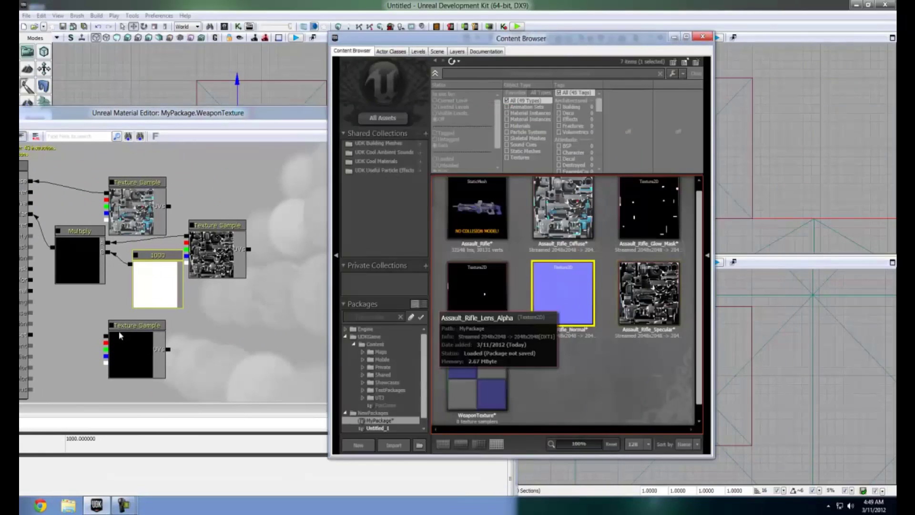
left_click(119, 333)
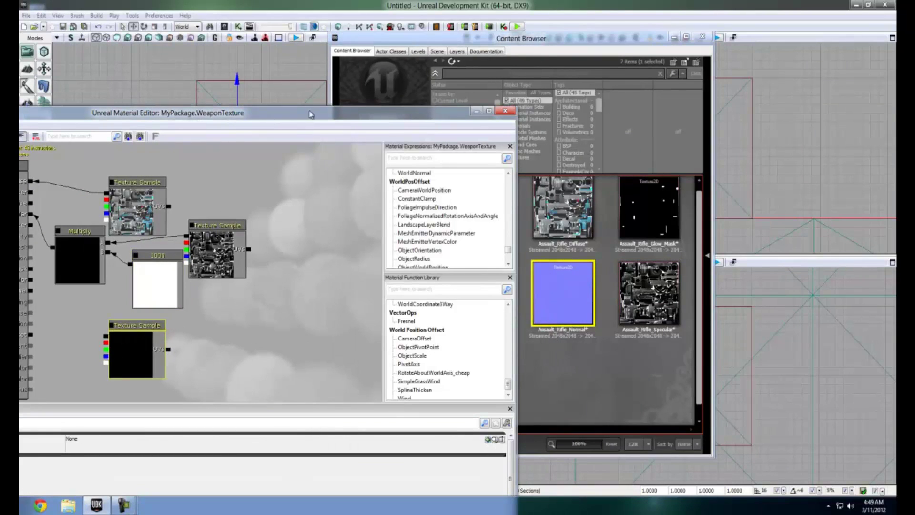
left_click_drag(312, 113, 436, 105)
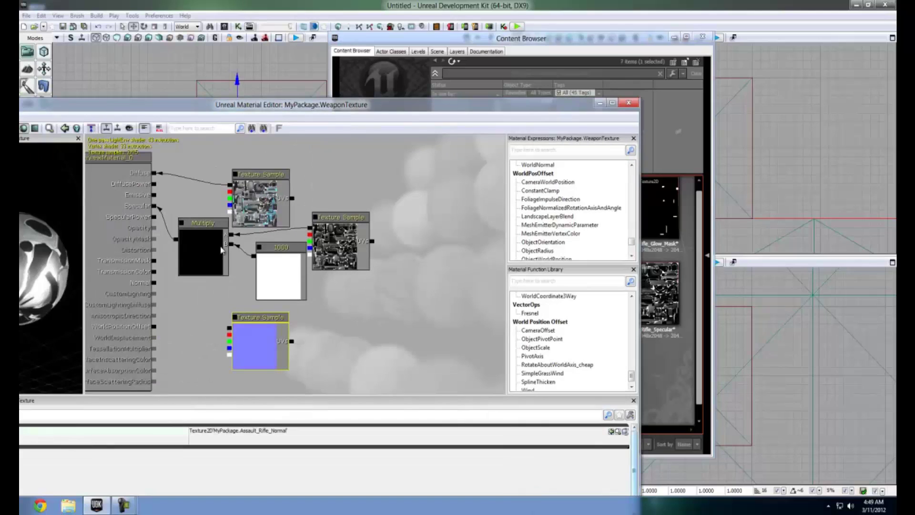
left_click_drag(229, 328, 154, 283)
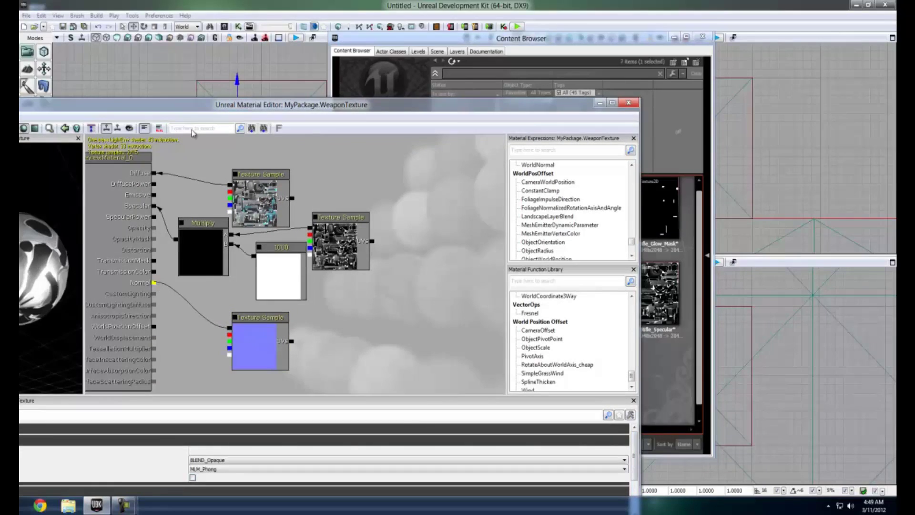
Move the Material Editor window fully into reach and apply the changes to the WeaponTexture material
left_click_drag(142, 103, 216, 138)
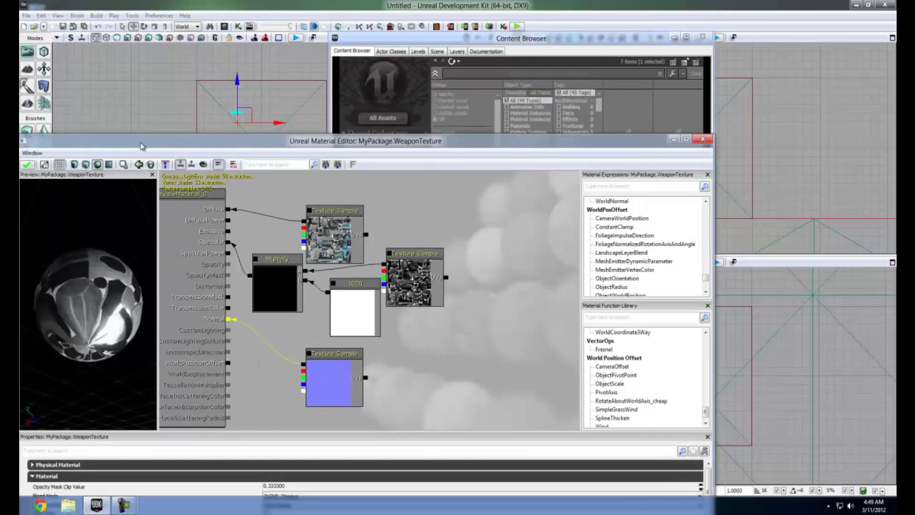
left_click_drag(142, 145, 521, 212)
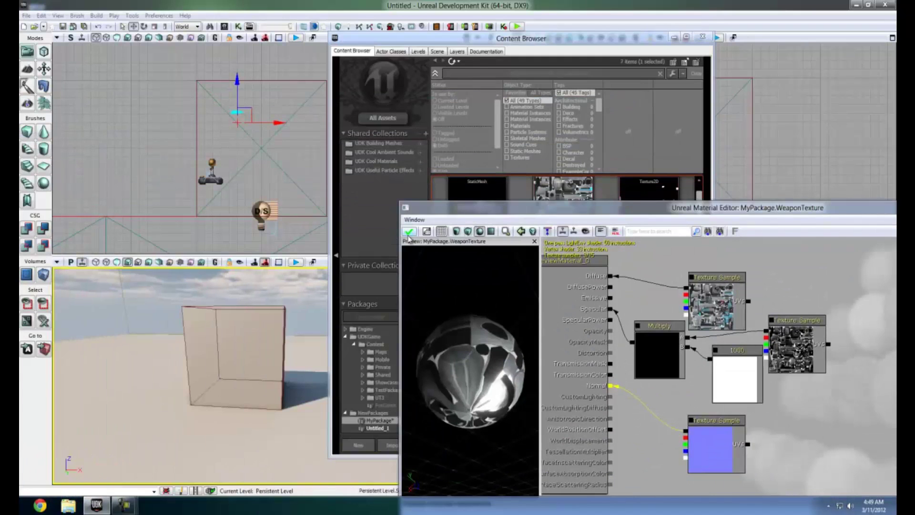
left_click(422, 233)
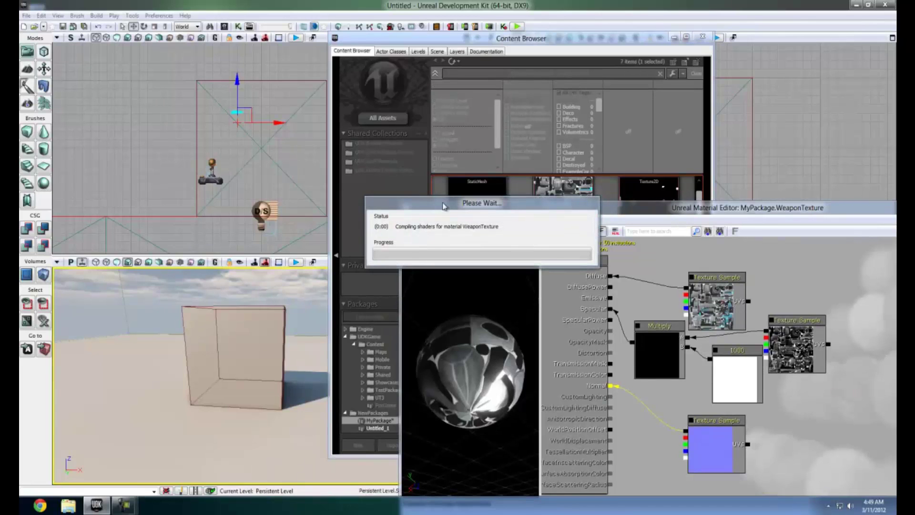
Place another Assault_Rifle static mesh on the floor near the cube brush and scale it up uniformly to about 11.2252
left_click(462, 194)
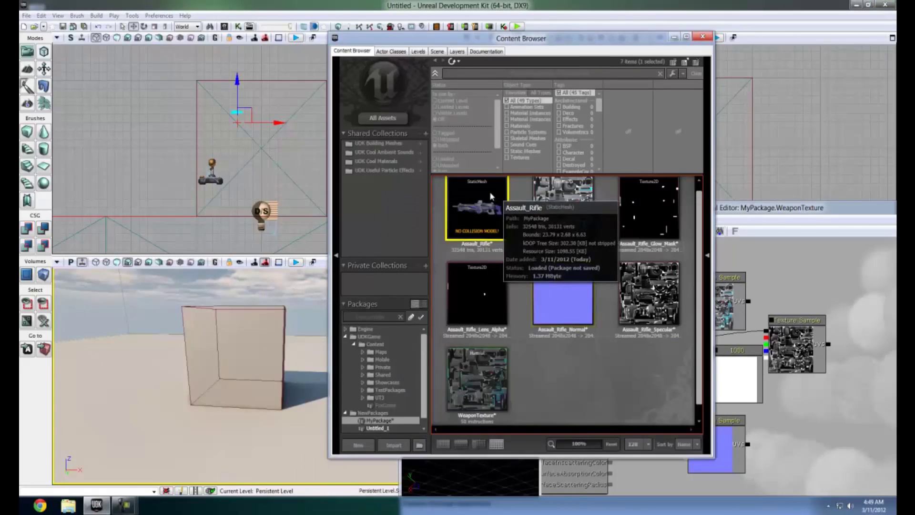
left_click(160, 453)
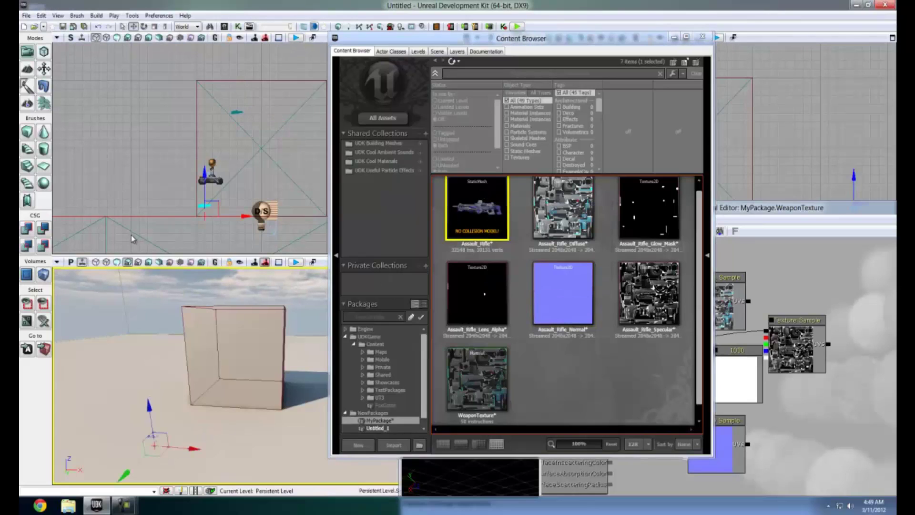
left_click(154, 26)
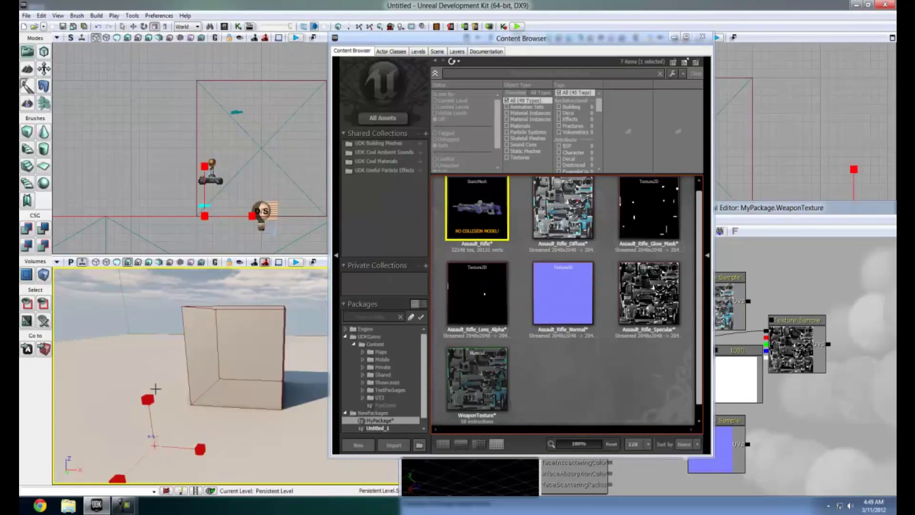
left_click_drag(136, 300, 124, 259)
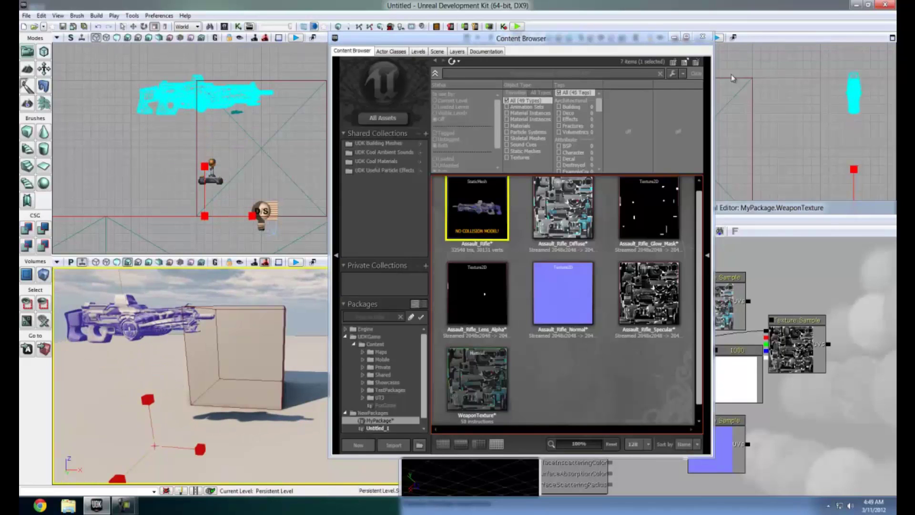
Close the Material Editor and assign the WeaponTexture material to the enlarged rifle mesh in the perspective view
left_click(702, 37)
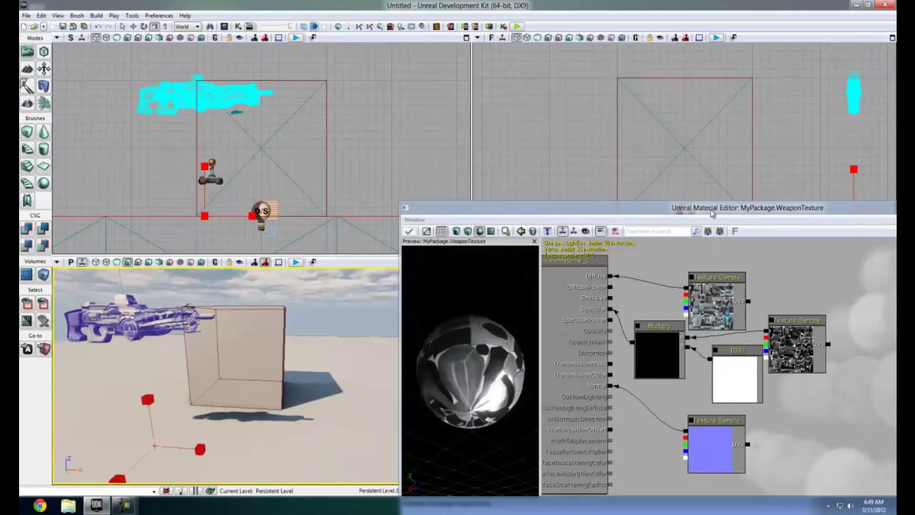
left_click_drag(712, 213, 325, 226)
left_click(697, 219)
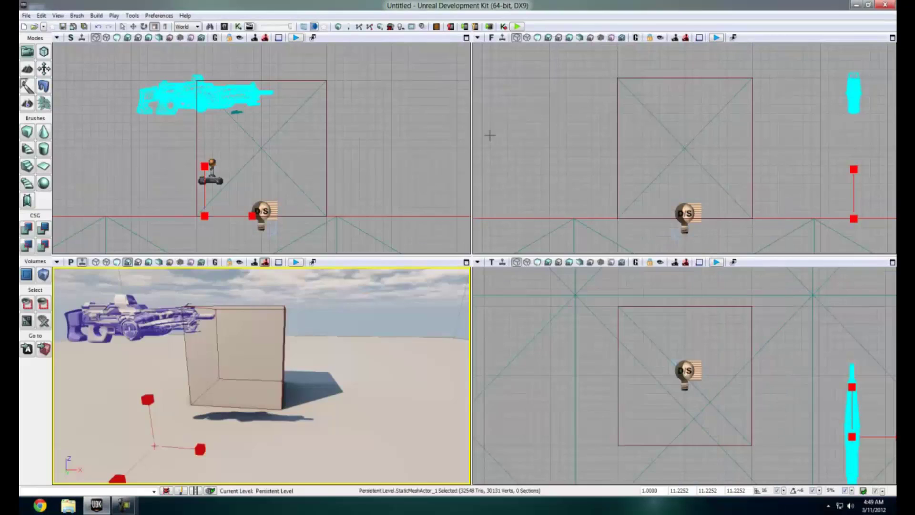
left_click(224, 27)
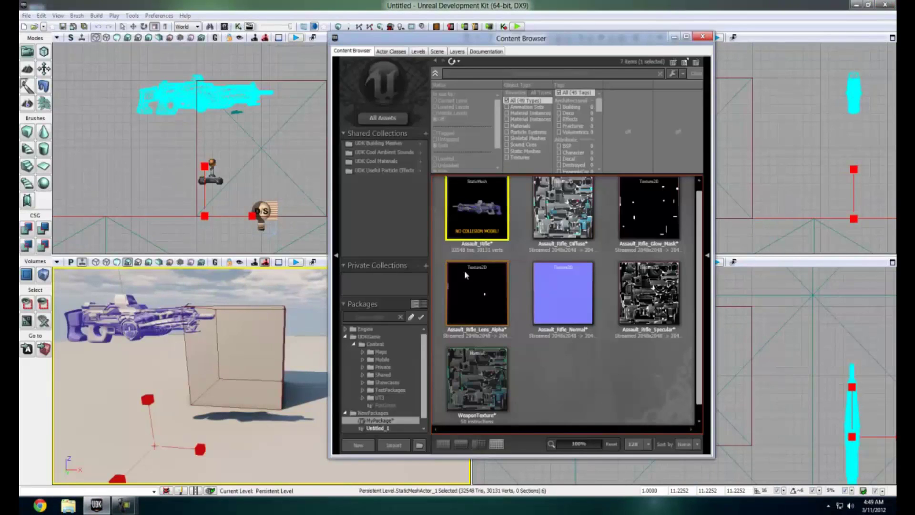
left_click(496, 379)
left_click_drag(482, 381, 137, 315)
Examine the textured rifle's surface up close and from a distance, moving the Content Browser aside for a clearer view
right_click_drag(216, 328, 147, 286)
scroll(148, 290, "up", 3)
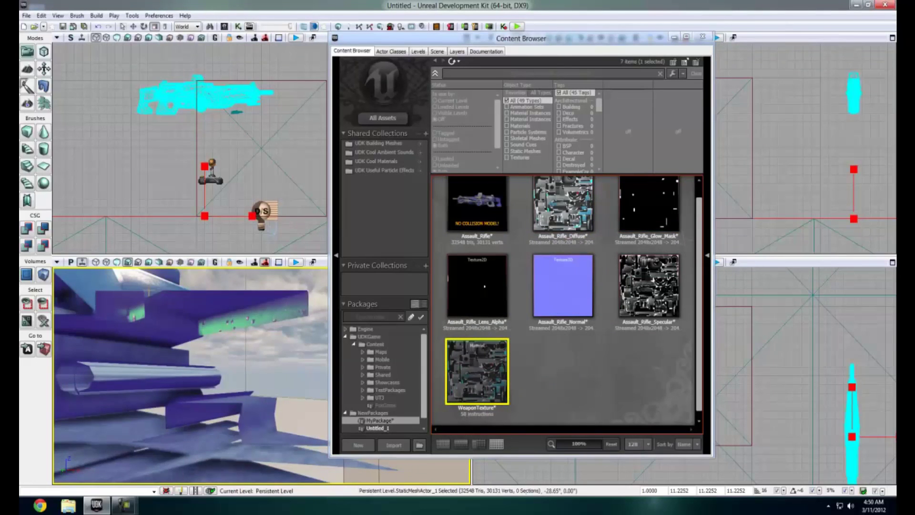
scroll(148, 293, "down", 5)
scroll(149, 296, "up", 5)
right_click_drag(149, 298, 158, 353)
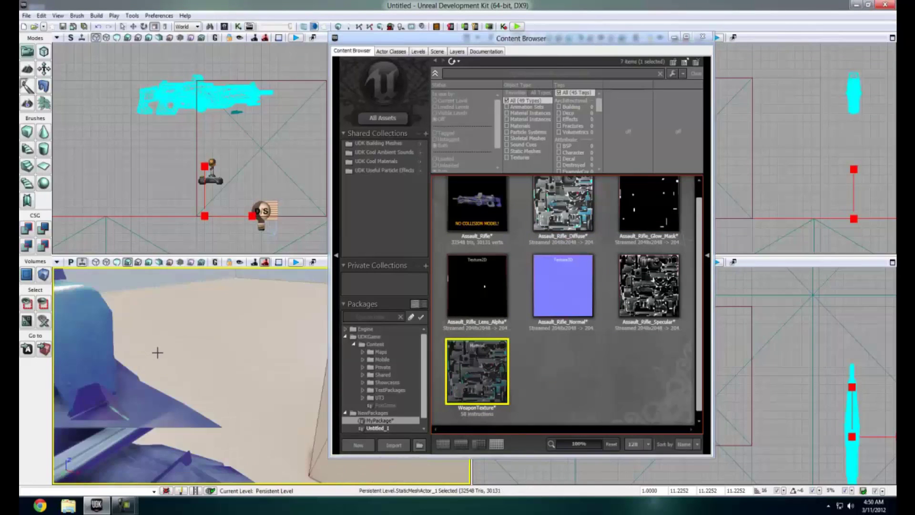
left_click_drag(157, 352, 196, 338)
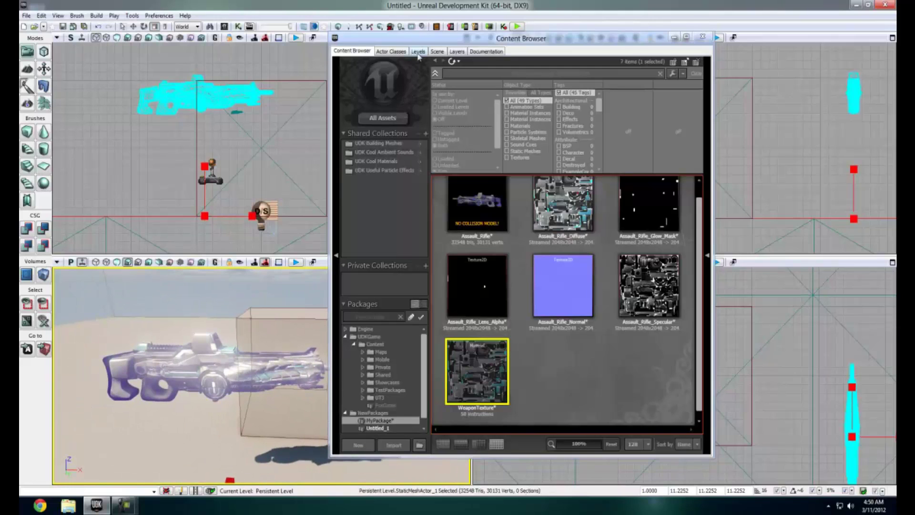
left_click_drag(418, 56, 513, 54)
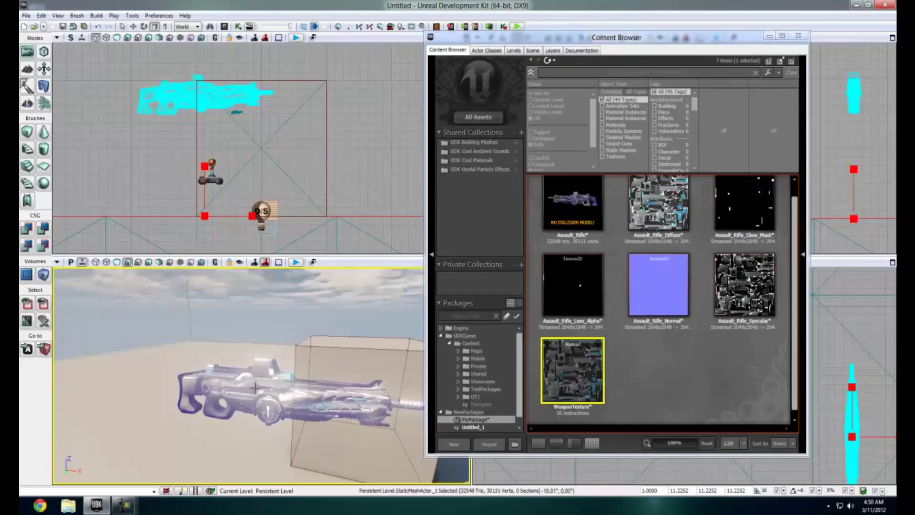
scroll(256, 388, "up", 8)
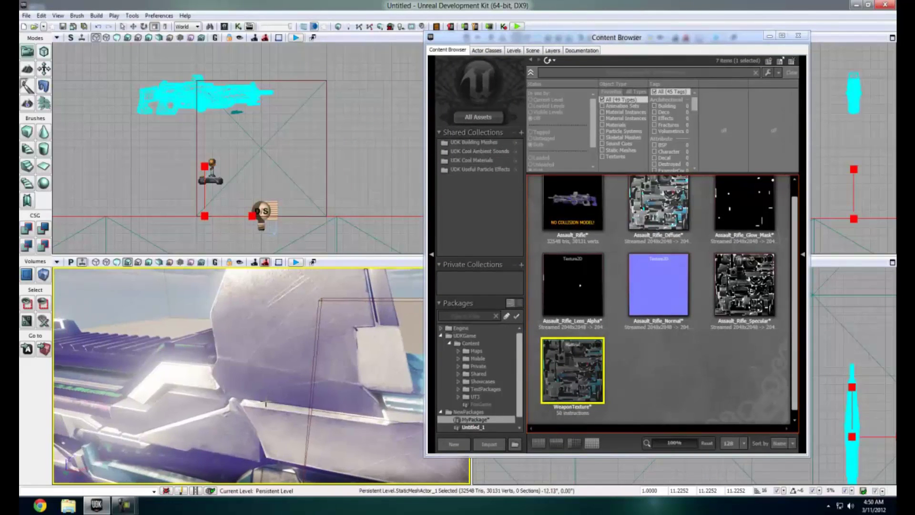
left_click_drag(265, 403, 270, 417)
Open WeaponTexture in the Material Editor and position its window so the rifle stays visible in the perspective view
right_click(547, 372)
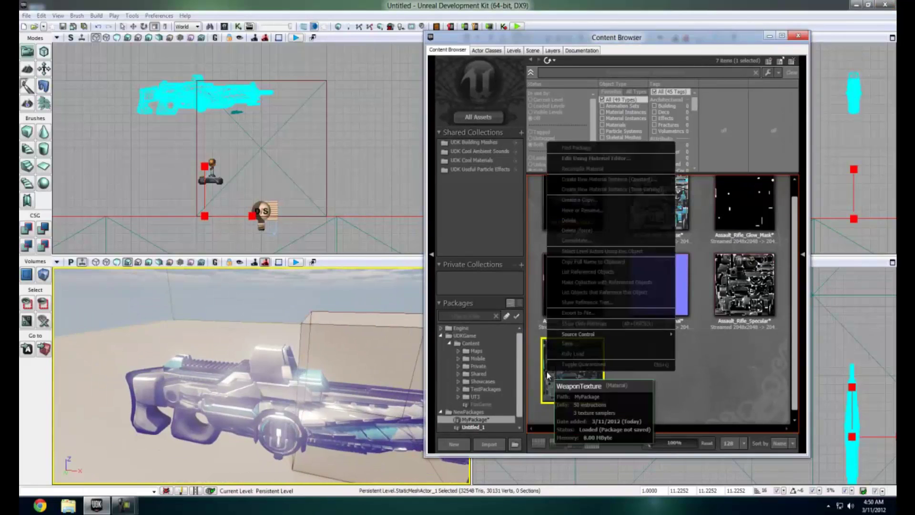
left_click(601, 160)
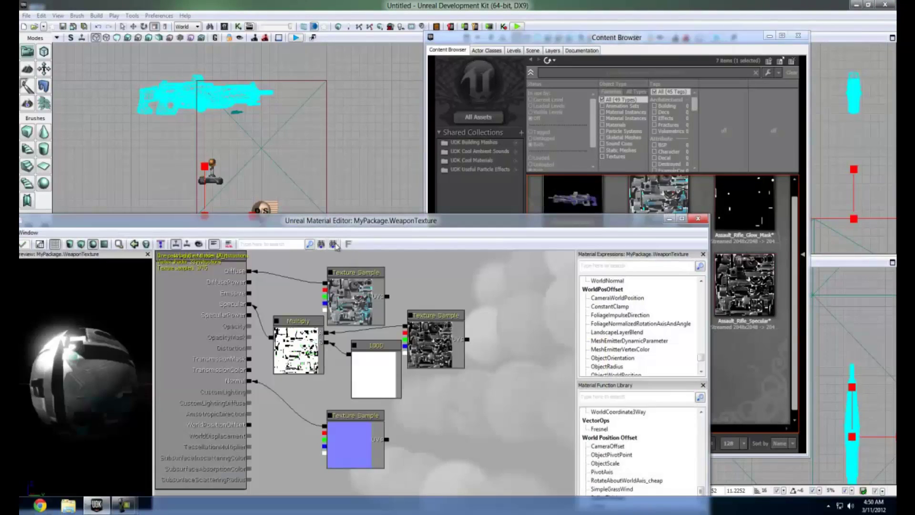
left_click_drag(320, 225, 670, 120)
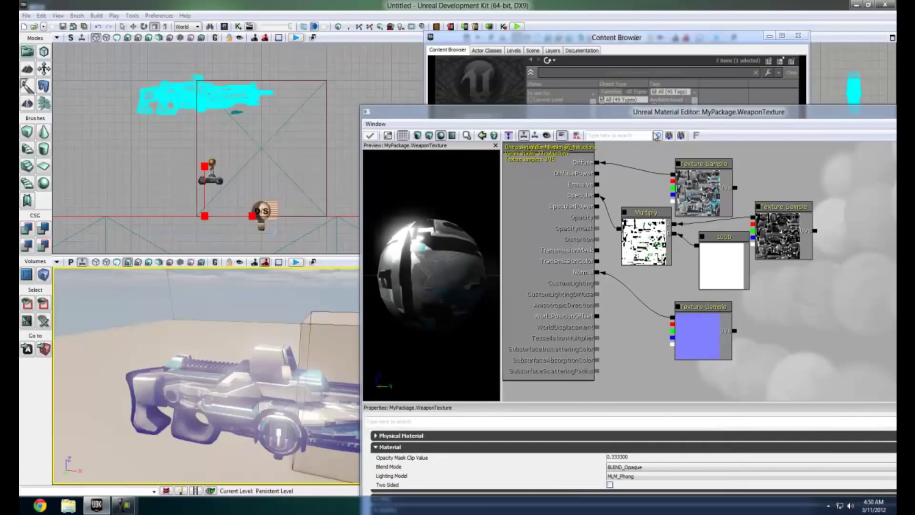
Apply an R value of 100 to the Constant in WeaponTexture and check the shine of the deselected rifle in the level
left_click(727, 253)
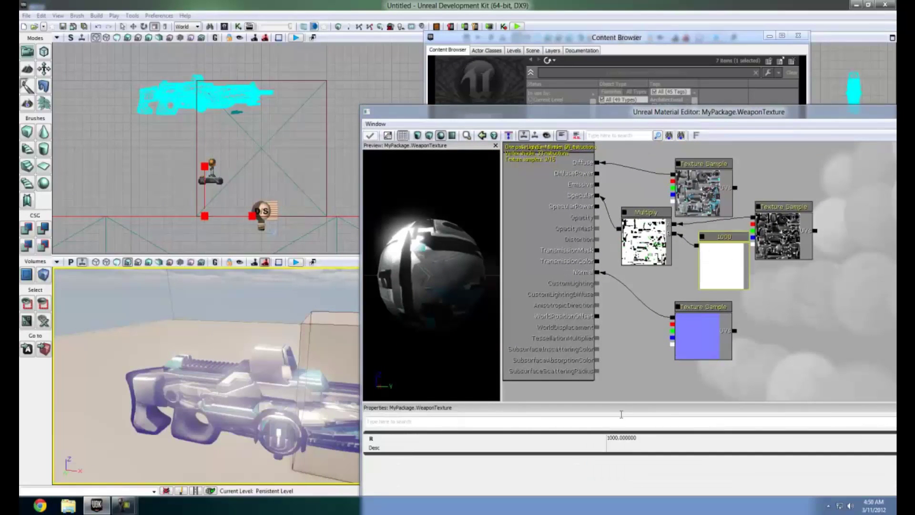
left_click(628, 442)
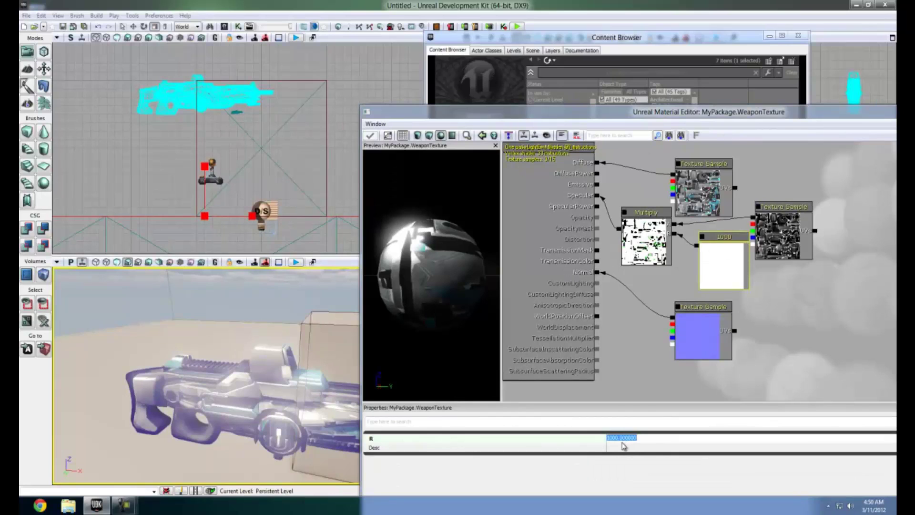
type("100")
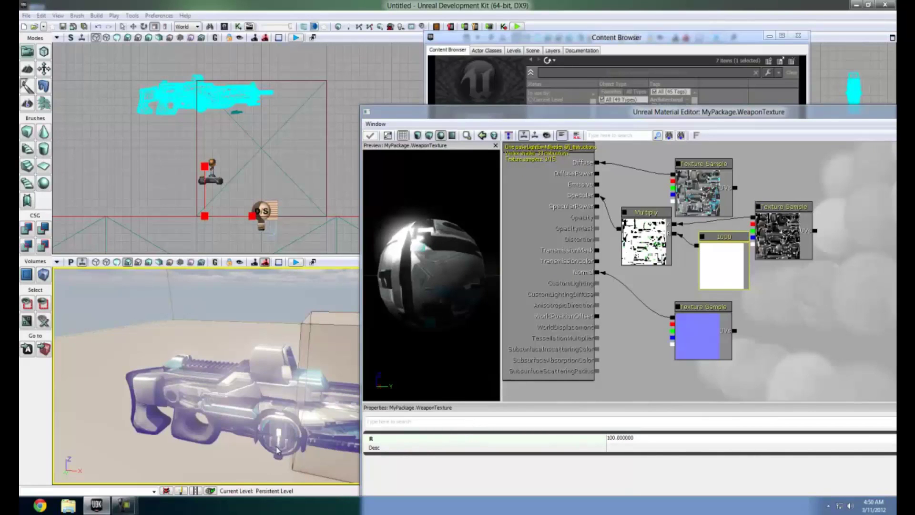
key("Return")
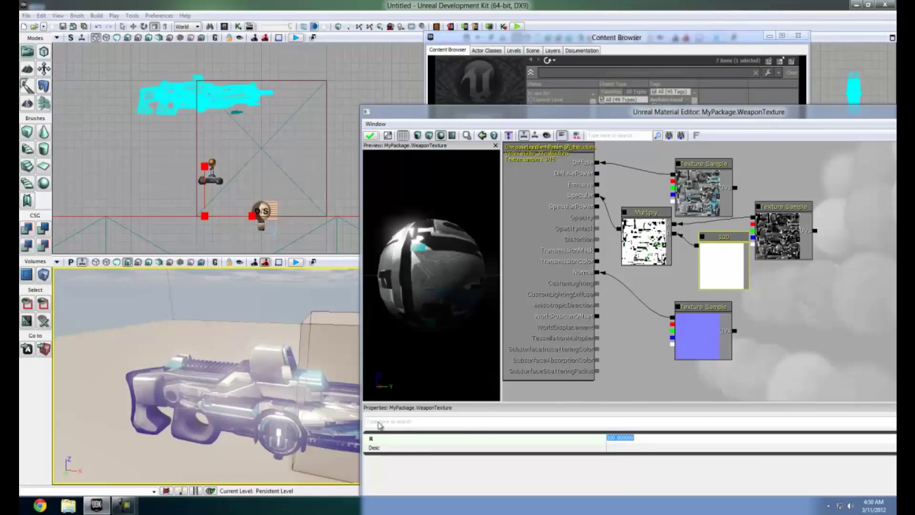
left_click(377, 137)
left_click(370, 137)
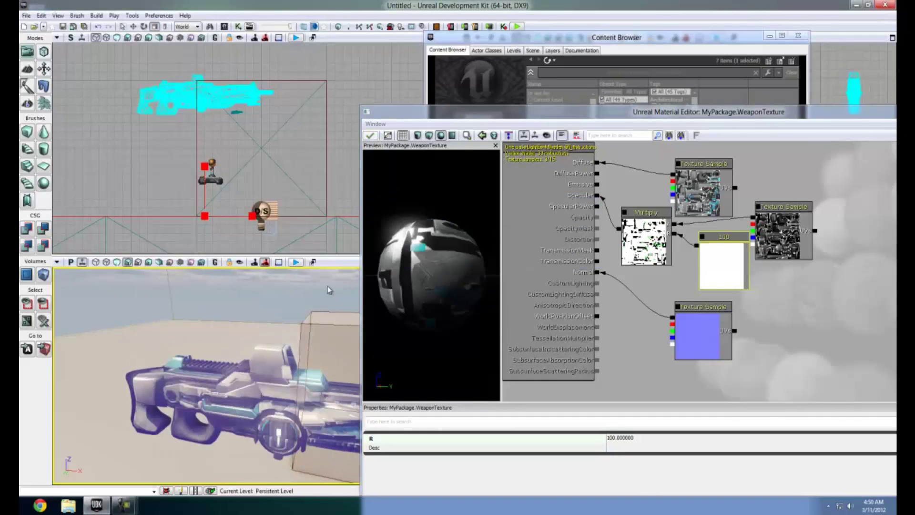
left_click_drag(353, 392, 326, 426)
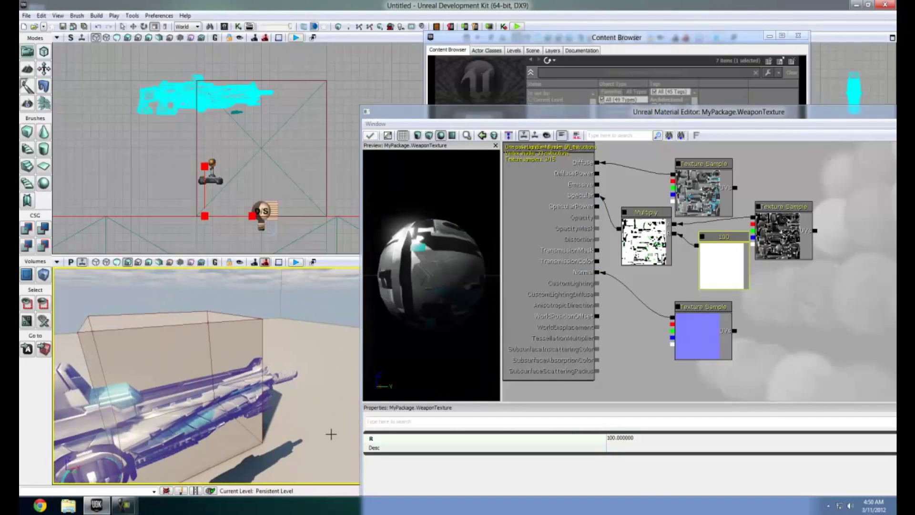
left_click(331, 434)
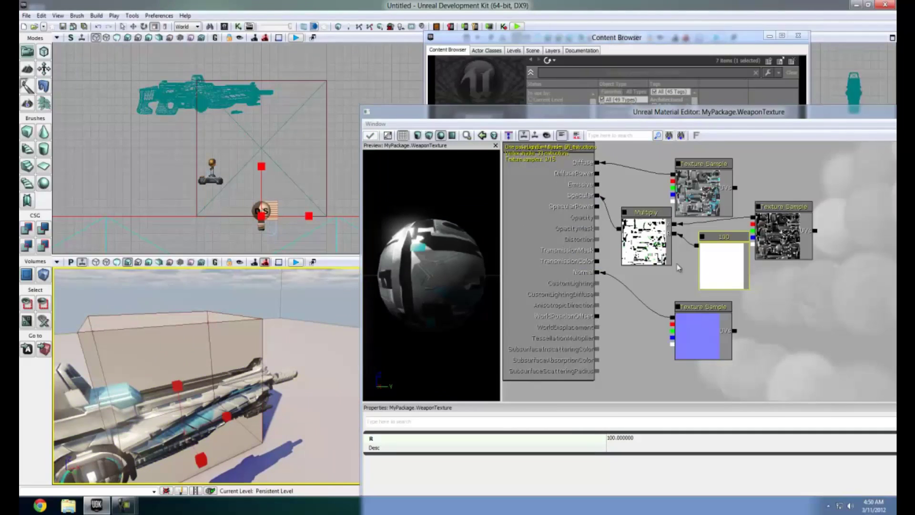
Shift the Multiply node closer to the specular Texture Sample and place the Constant below that Texture Sample
left_click(701, 263)
left_click_drag(708, 255, 703, 258)
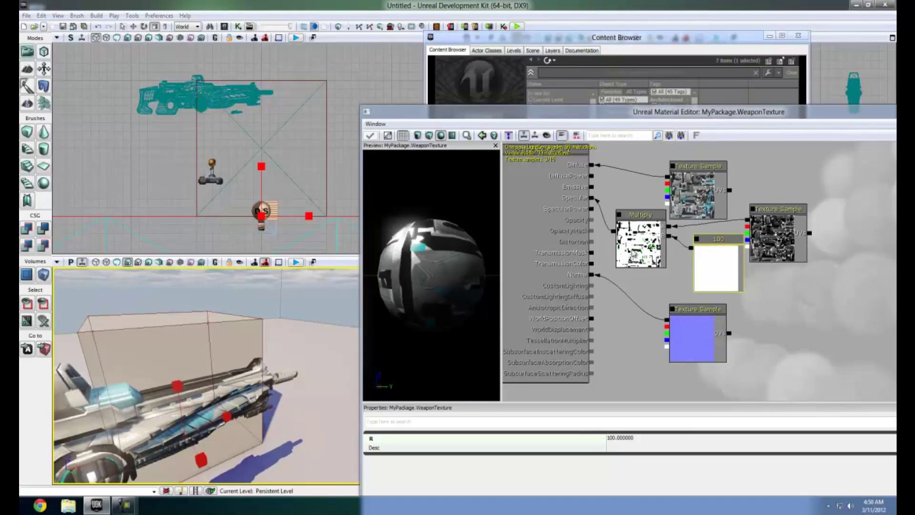
left_click(624, 248)
left_click_drag(626, 250, 643, 265)
left_click(716, 271)
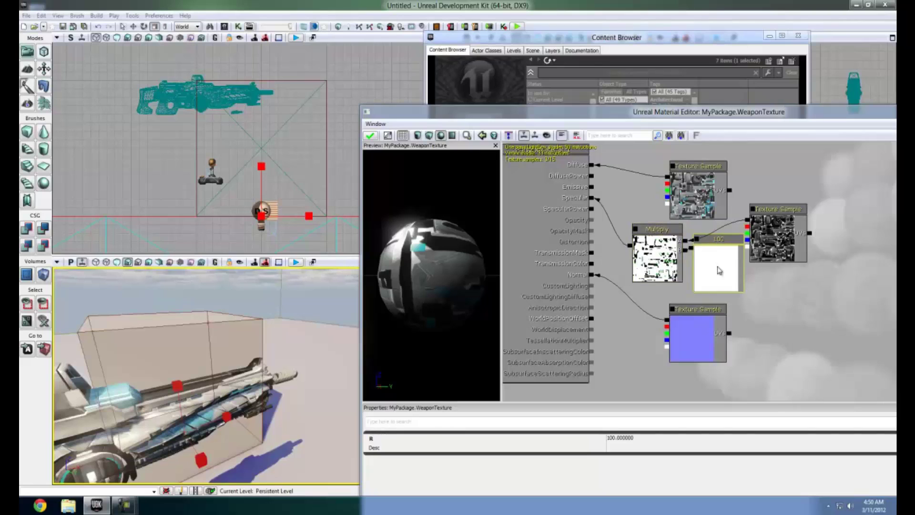
left_click_drag(717, 272, 778, 314)
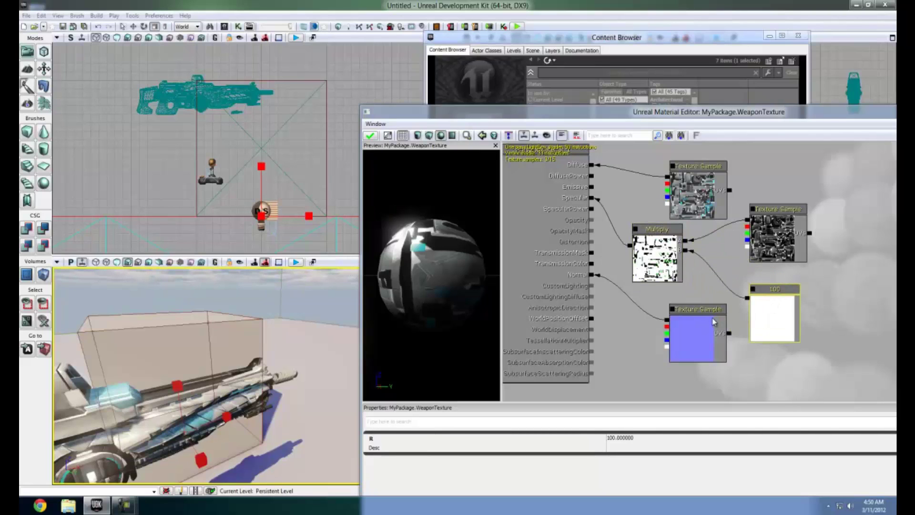
Space out the normal, specular and diffuse Texture Samples around the Multiply node to tidy the graph layout
left_click(714, 323)
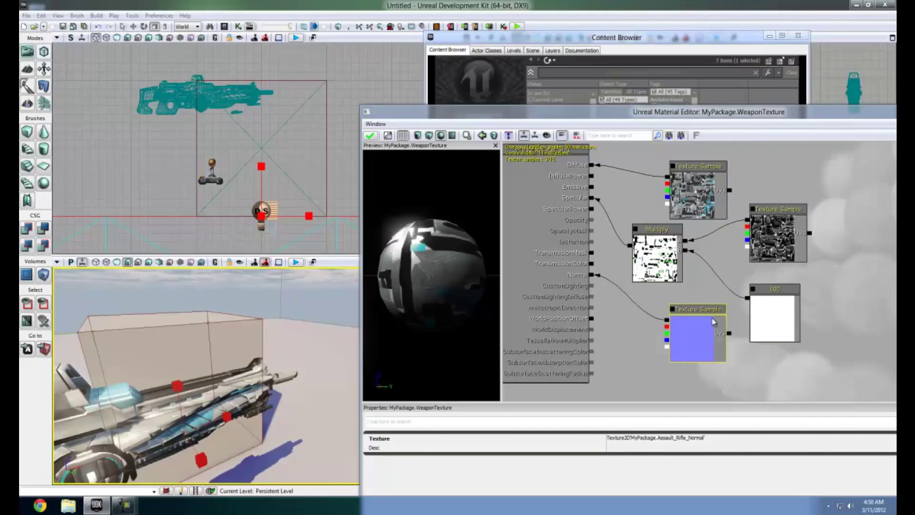
left_click_drag(706, 322, 679, 326)
left_click(786, 235)
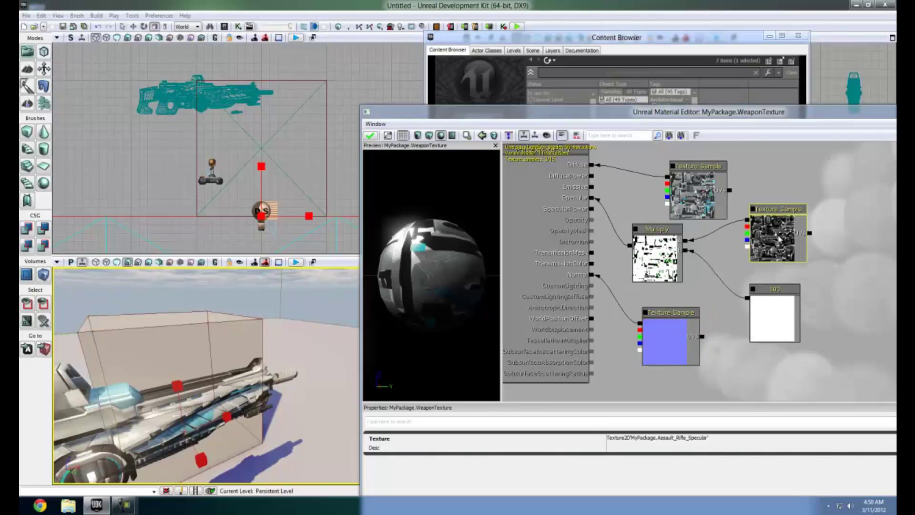
left_click_drag(785, 235, 772, 239)
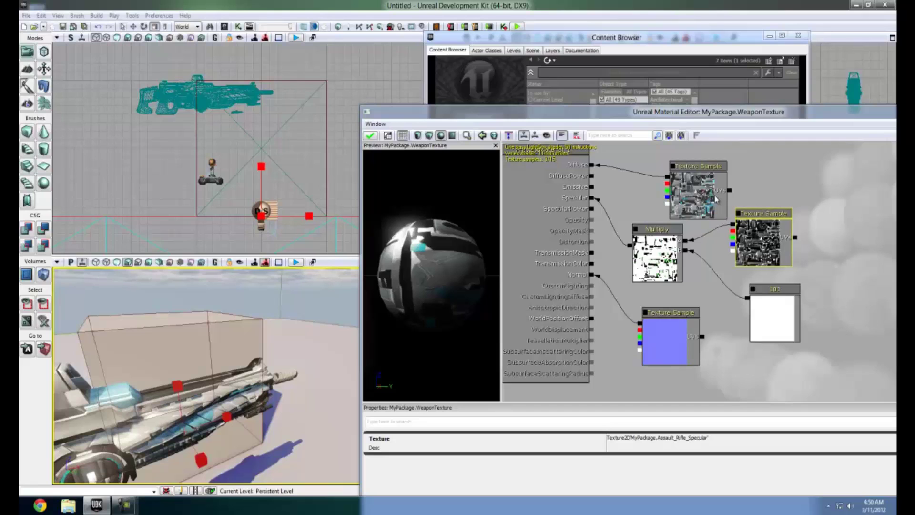
left_click(713, 196)
left_click_drag(710, 207, 709, 186)
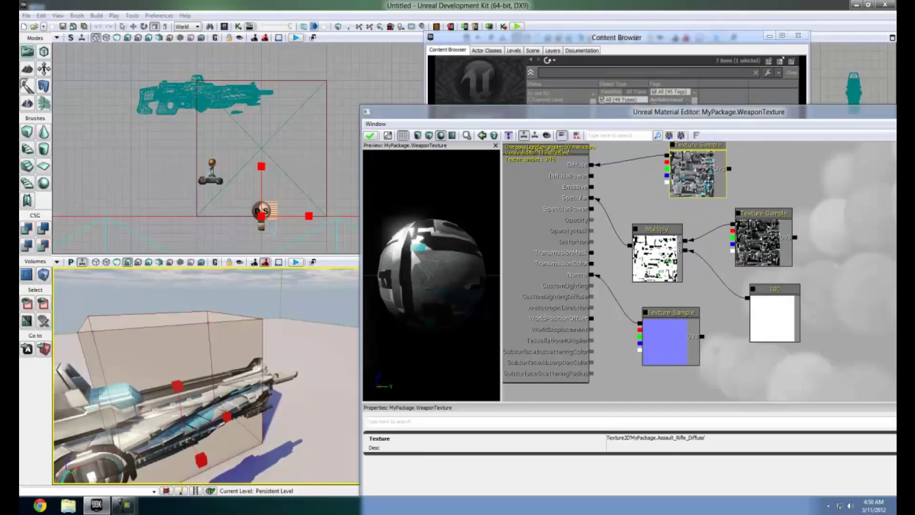
left_click(580, 215)
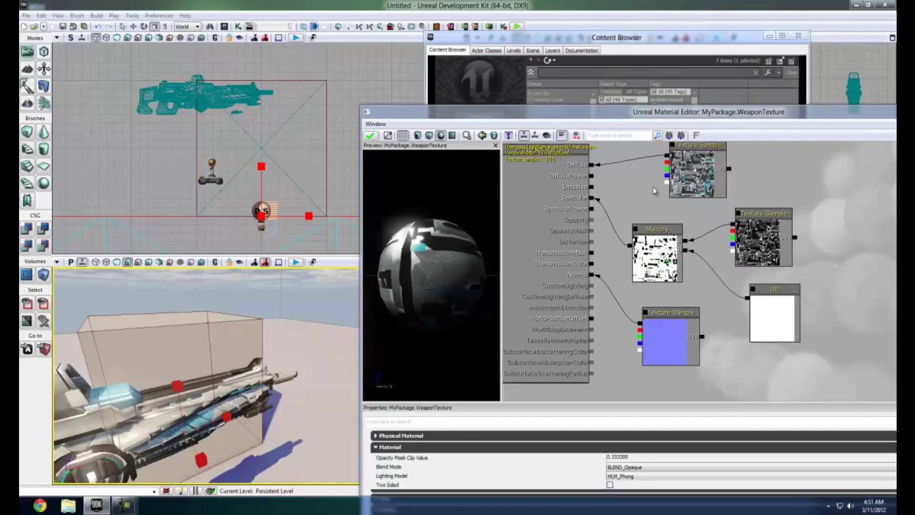
Inspect the textured rifle beside the cube brush from other angles in the perspective view
left_click_drag(200, 373, 286, 413)
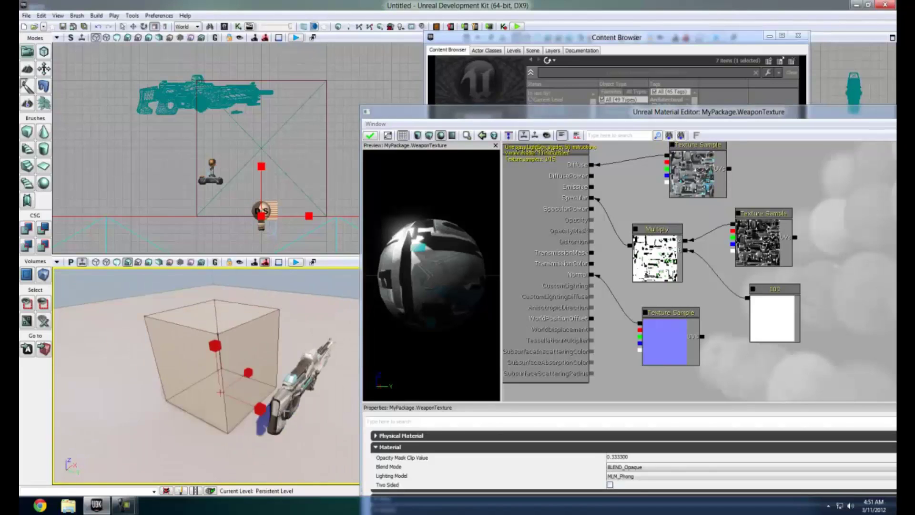
left_click_drag(209, 402, 208, 378)
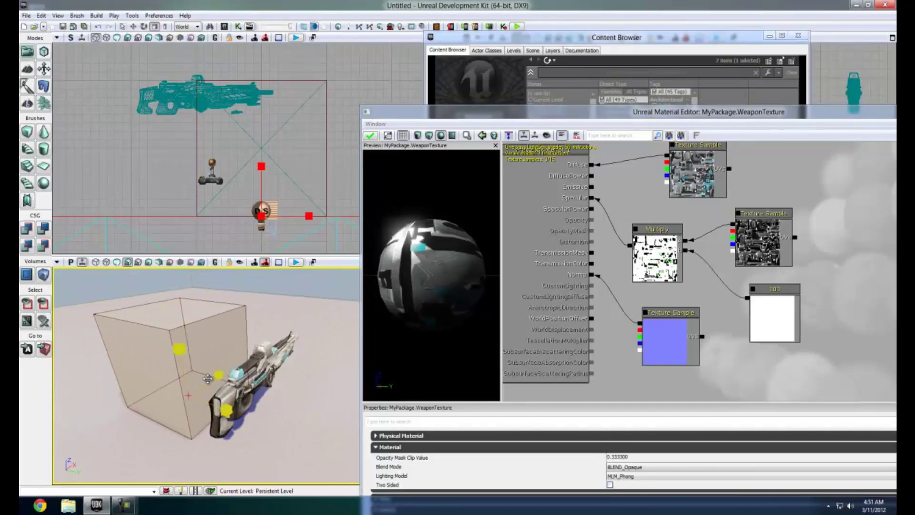